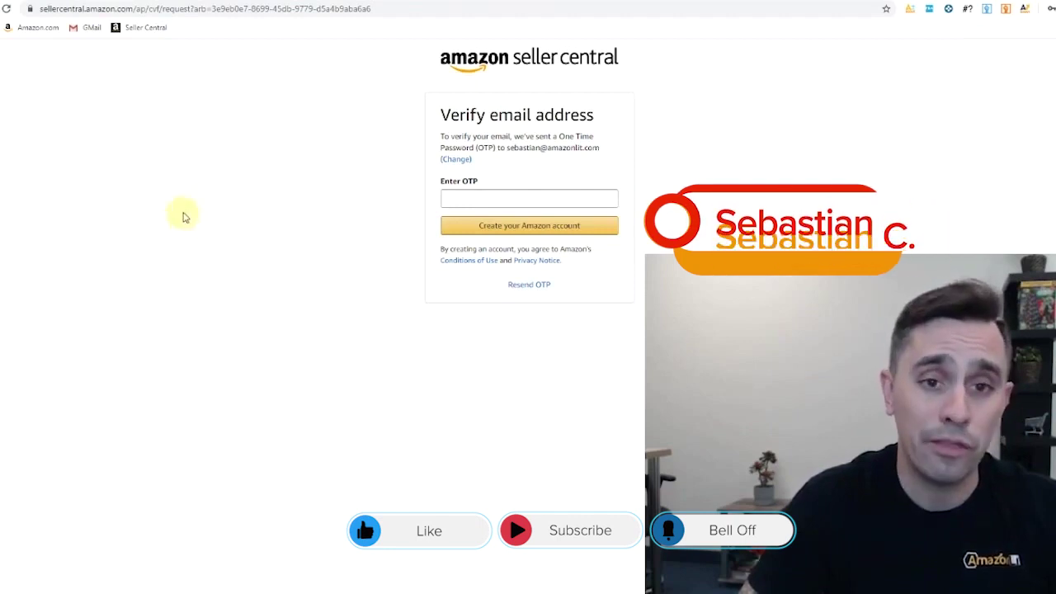
# Enter the one-time password from the verification email into the OTP field.
pyautogui.click(507, 199)
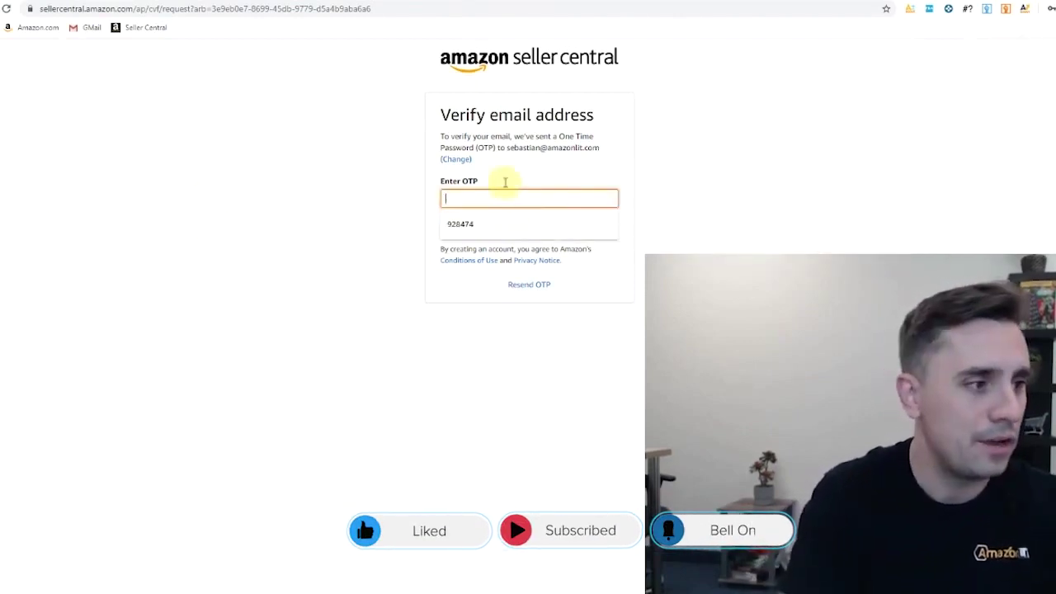
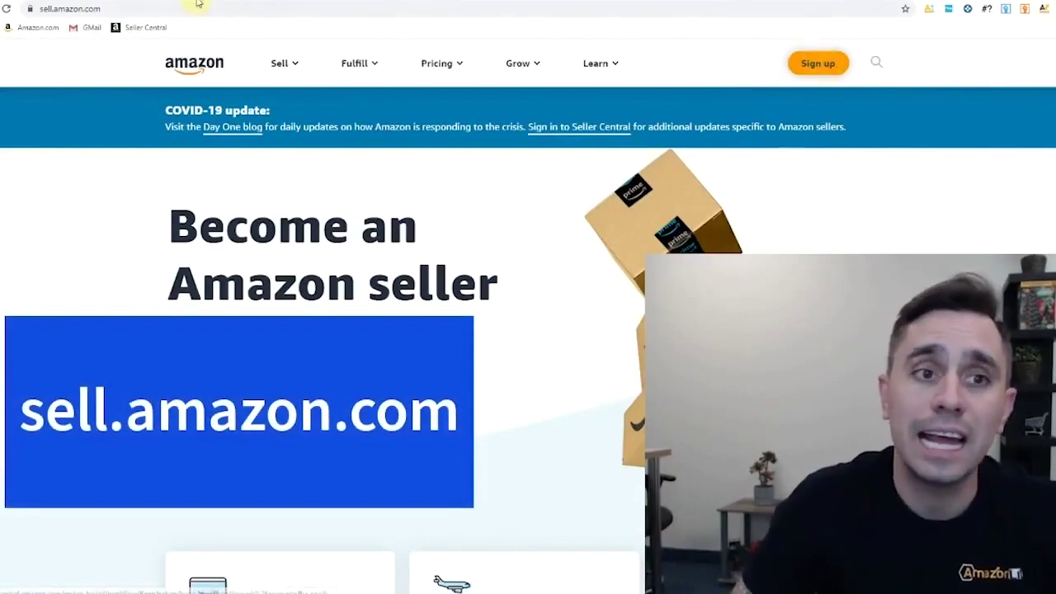
# Start a new Amazon account from the Seller Central sign-in page with the name AmazonLit.
pyautogui.click(142, 27)
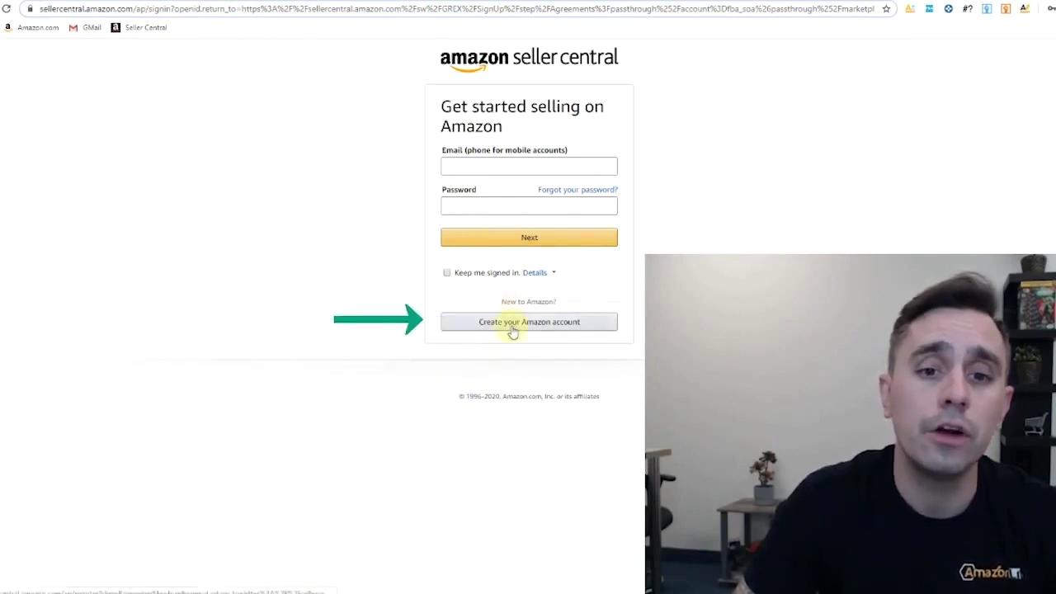
pyautogui.click(513, 328)
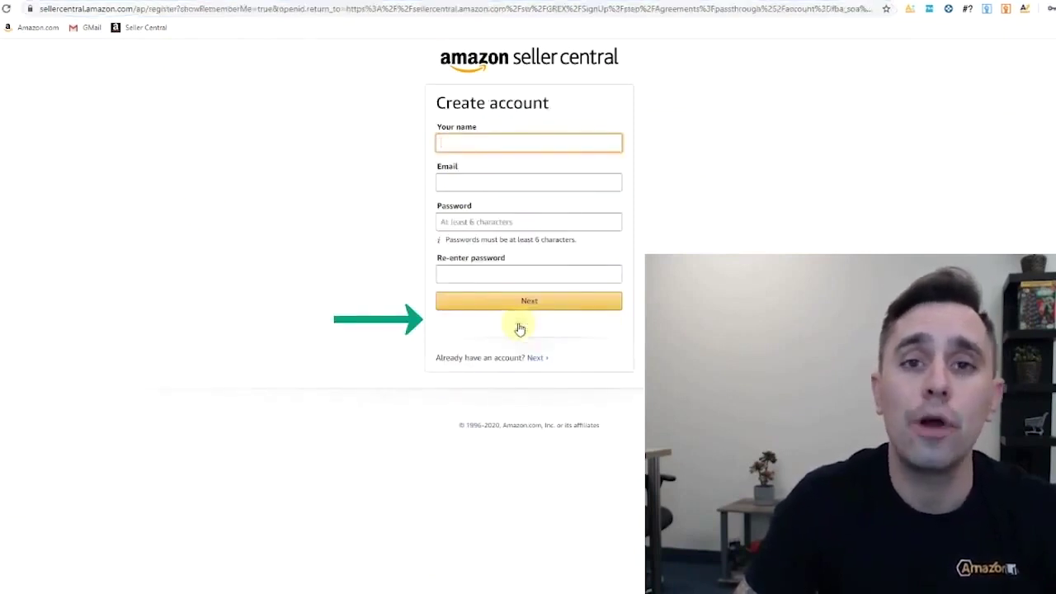
pyautogui.write('A')
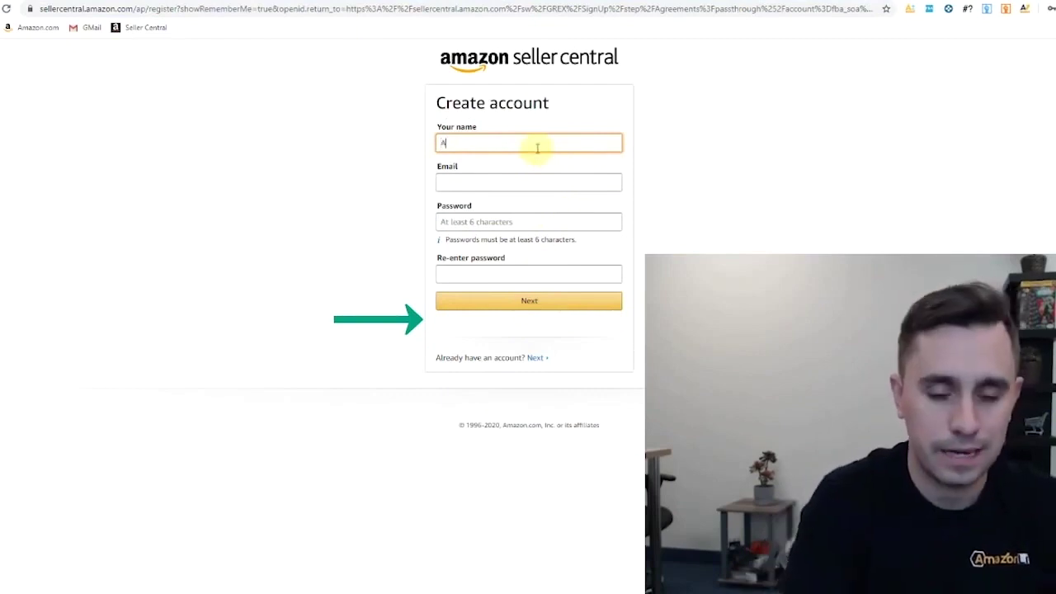
pyautogui.write('mazonL')
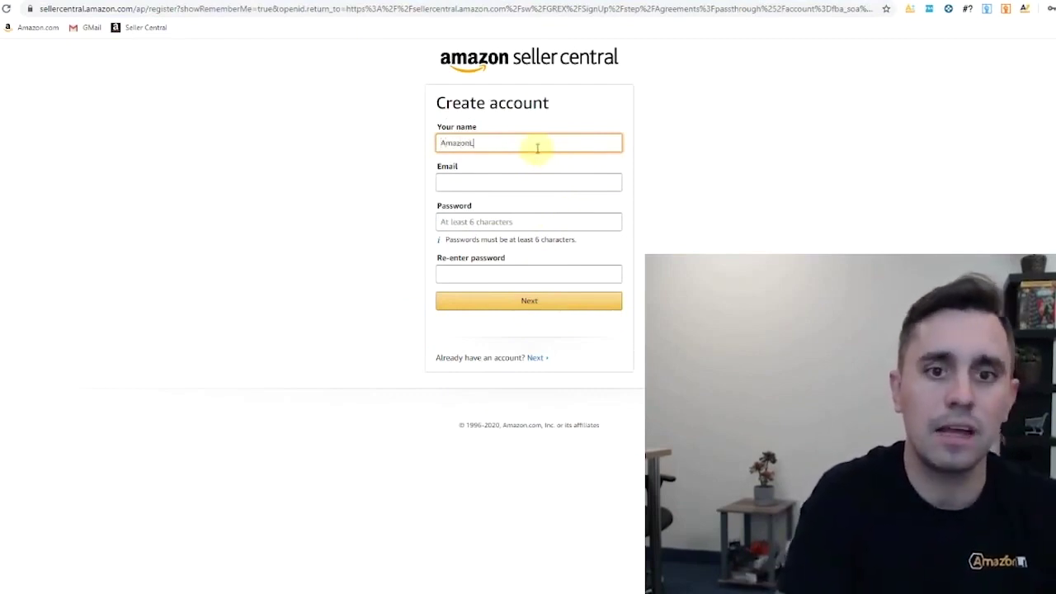
pyautogui.write('it')
# Fill in the saved business e-mail and the account password twice, then submit the account.
pyautogui.press('Tab')
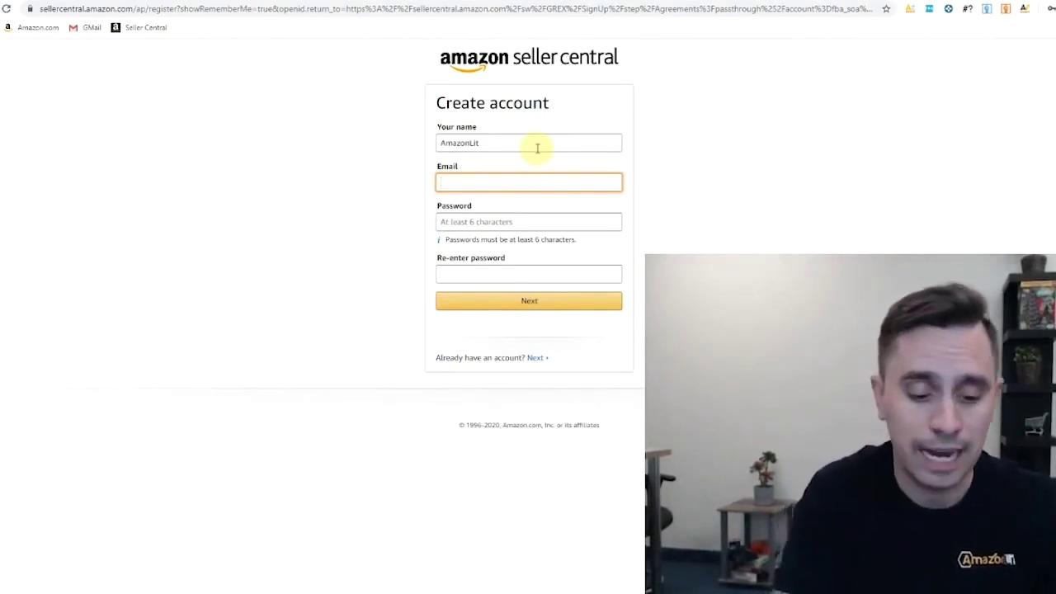
pyautogui.press('Down')
pyautogui.press('Return')
pyautogui.press('Tab')
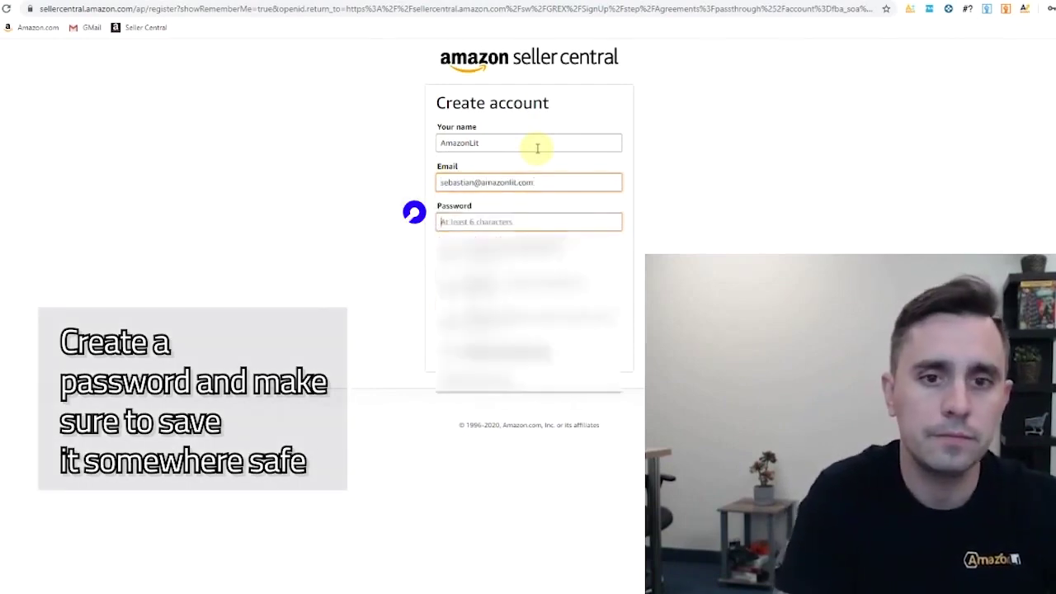
pyautogui.write('*************')
pyautogui.press('Tab')
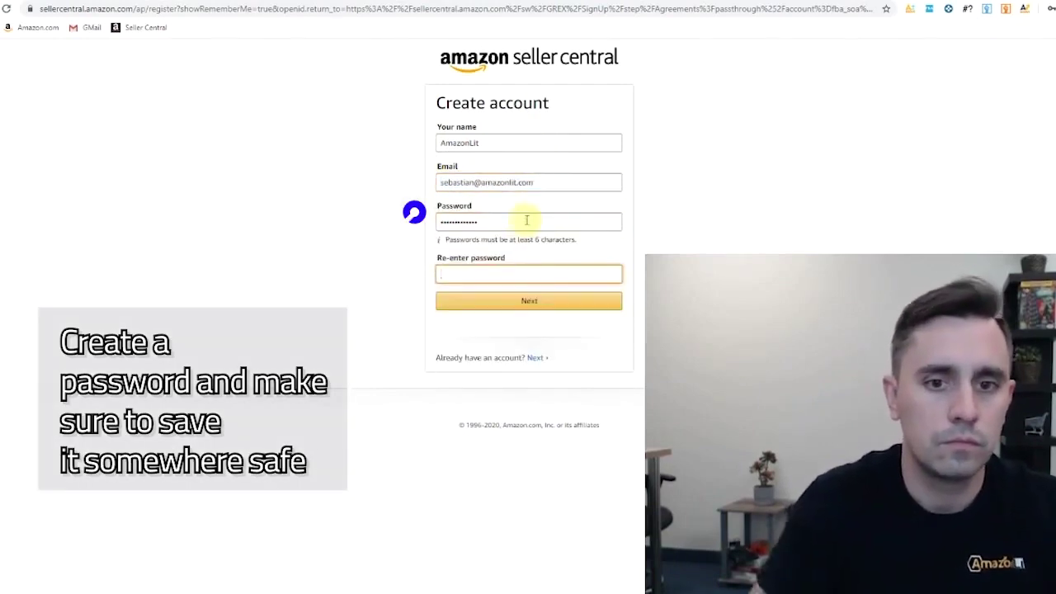
pyautogui.click(497, 276)
pyautogui.write('*************')
pyautogui.click(548, 302)
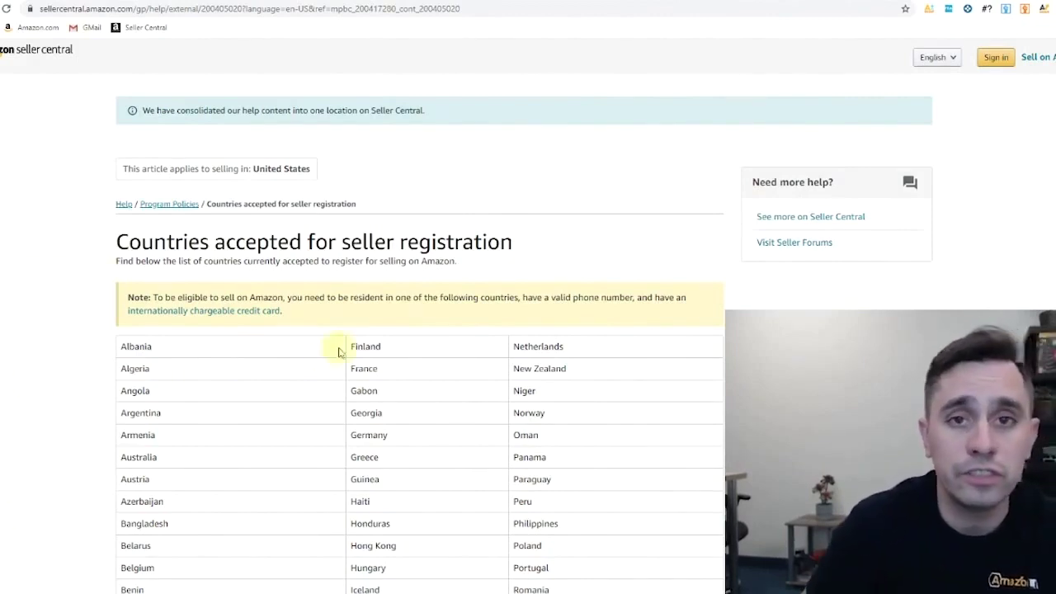
# Scroll through the accepted-countries table to review the eligible seller countries.
pyautogui.scroll(-1, 685, 342)
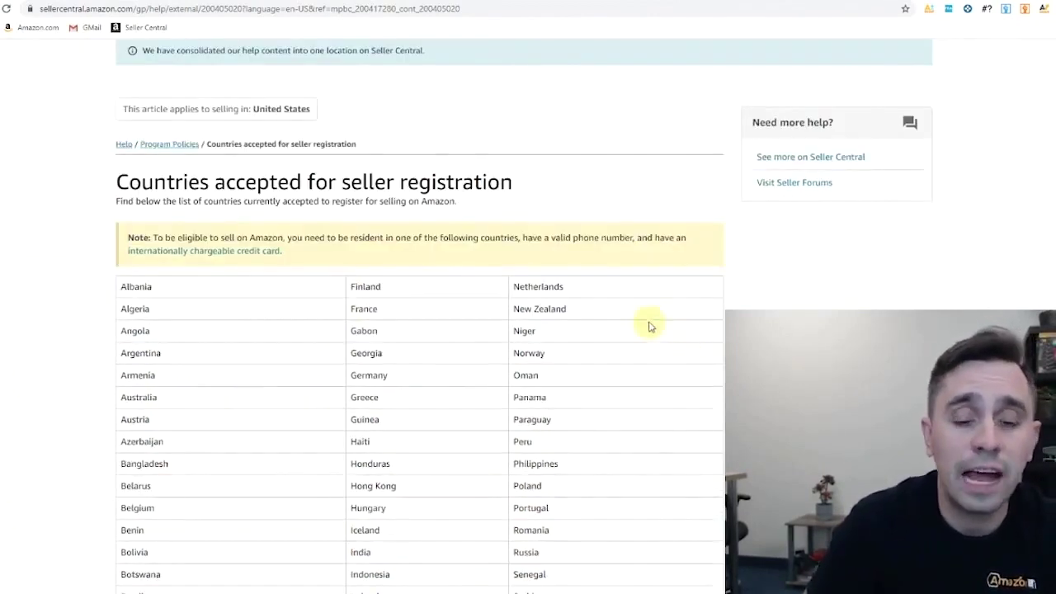
pyautogui.scroll(-1, 648, 328)
pyautogui.scroll(-1, 638, 333)
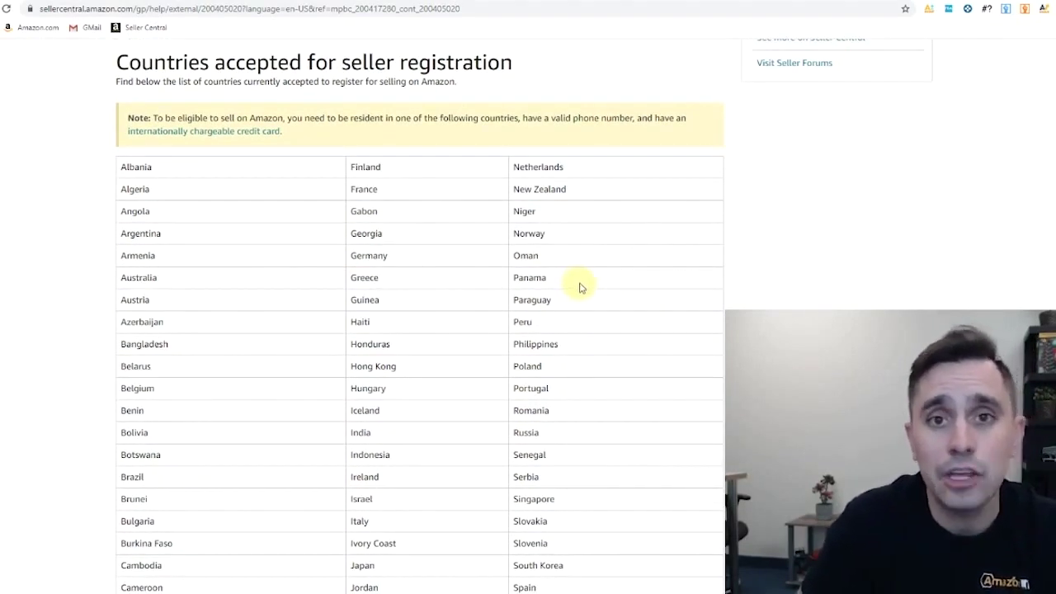
pyautogui.scroll(-1, 580, 287)
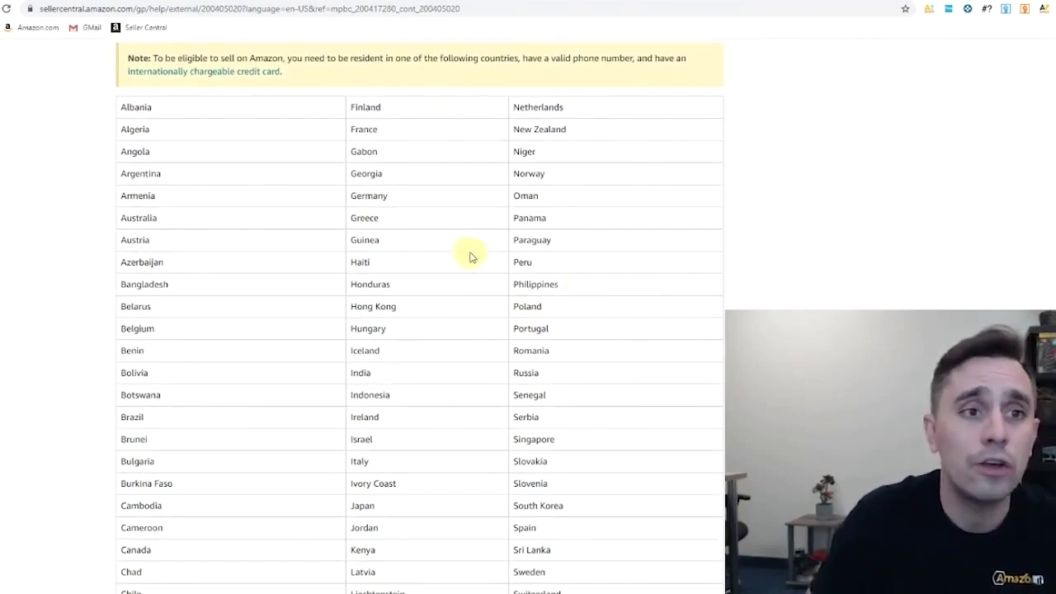
pyautogui.scroll(3, 482, 263)
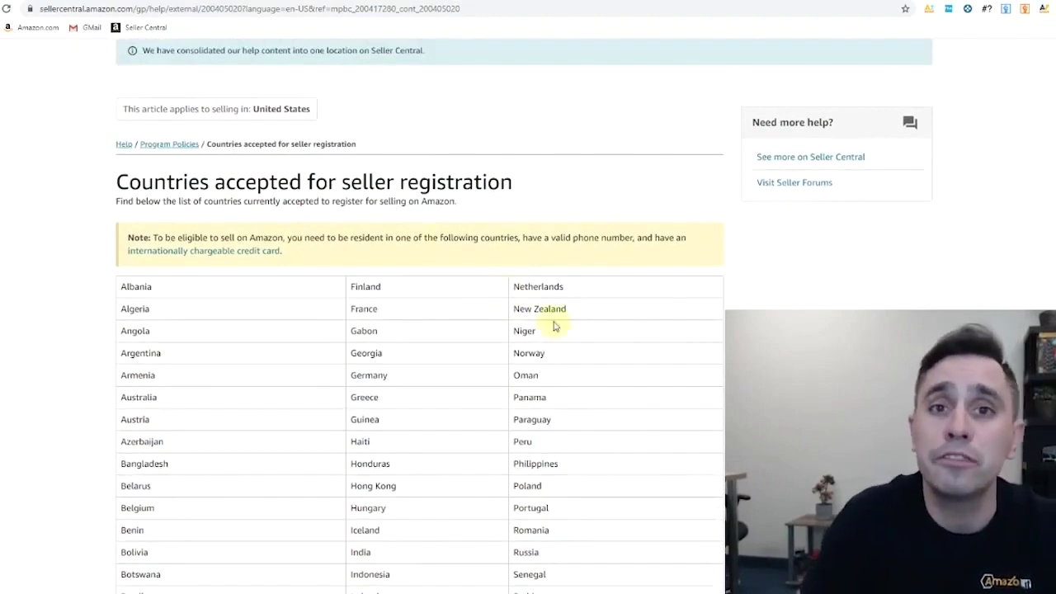
pyautogui.scroll(-1, 608, 359)
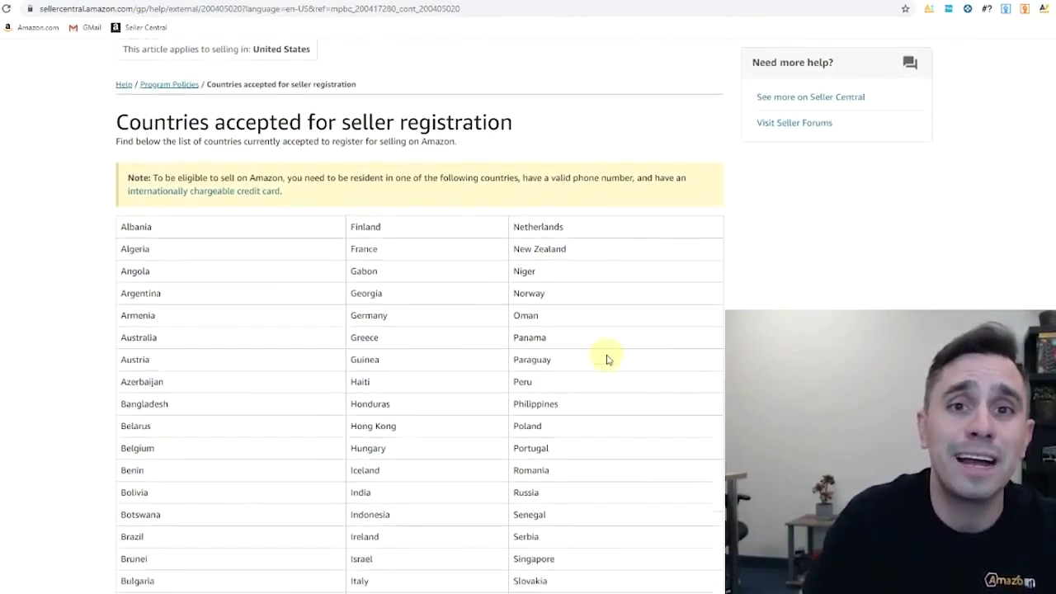
pyautogui.scroll(-1, 607, 358)
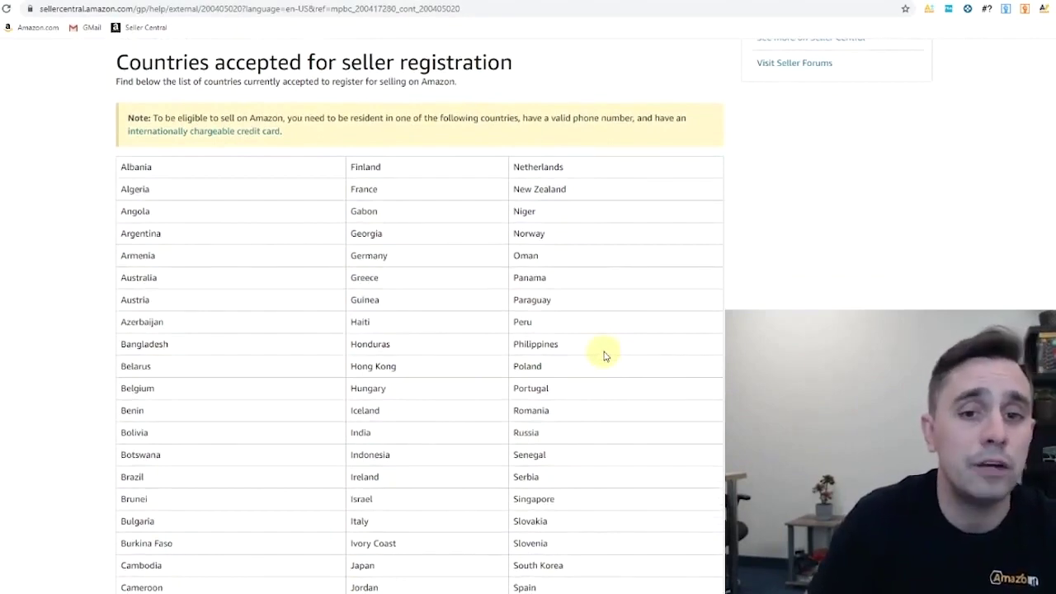
pyautogui.scroll(-3, 607, 355)
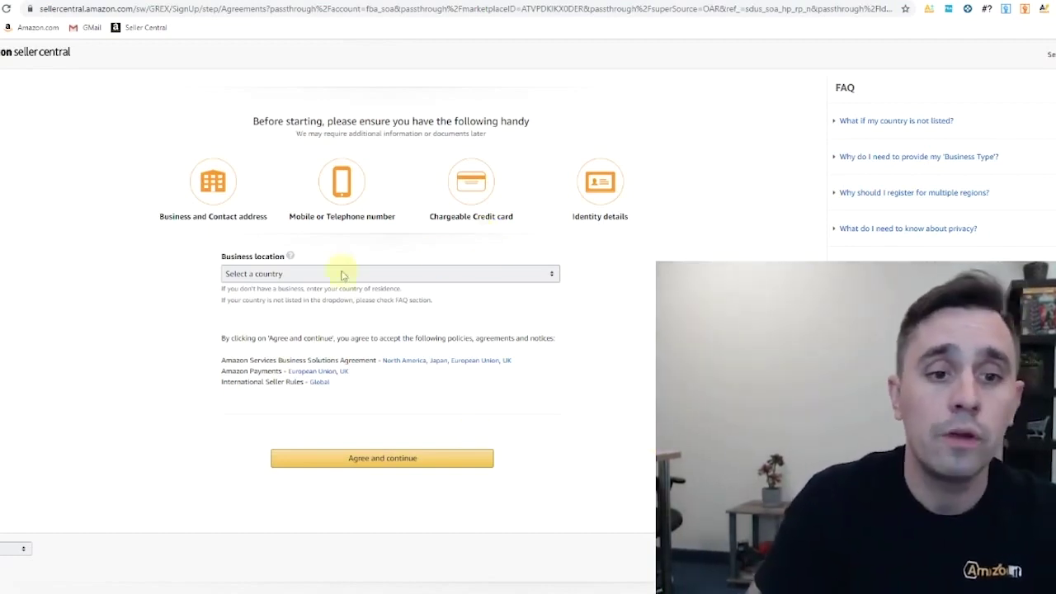
# Set the business location to United States and the business type to Privately-owned business.
pyautogui.click(291, 273)
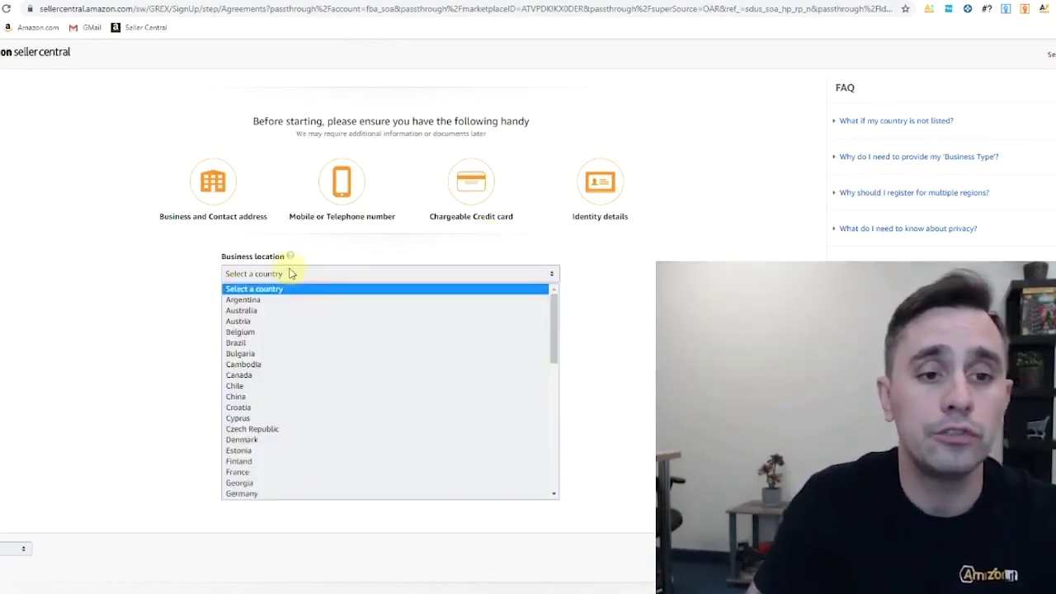
pyautogui.moveTo(556, 315); pyautogui.dragTo(504, 501)
pyautogui.click(291, 479)
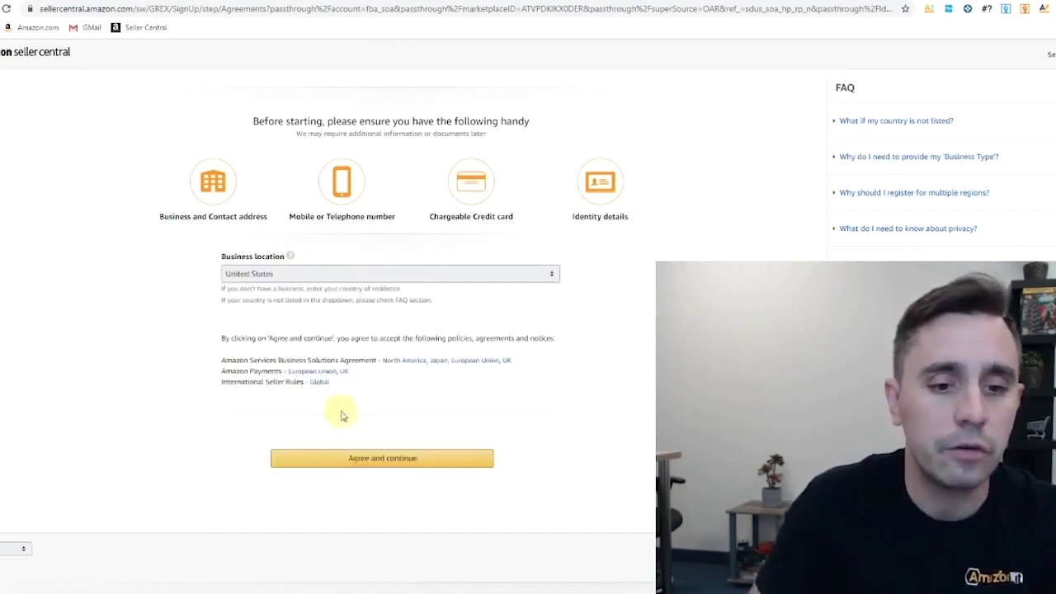
pyautogui.click(431, 341)
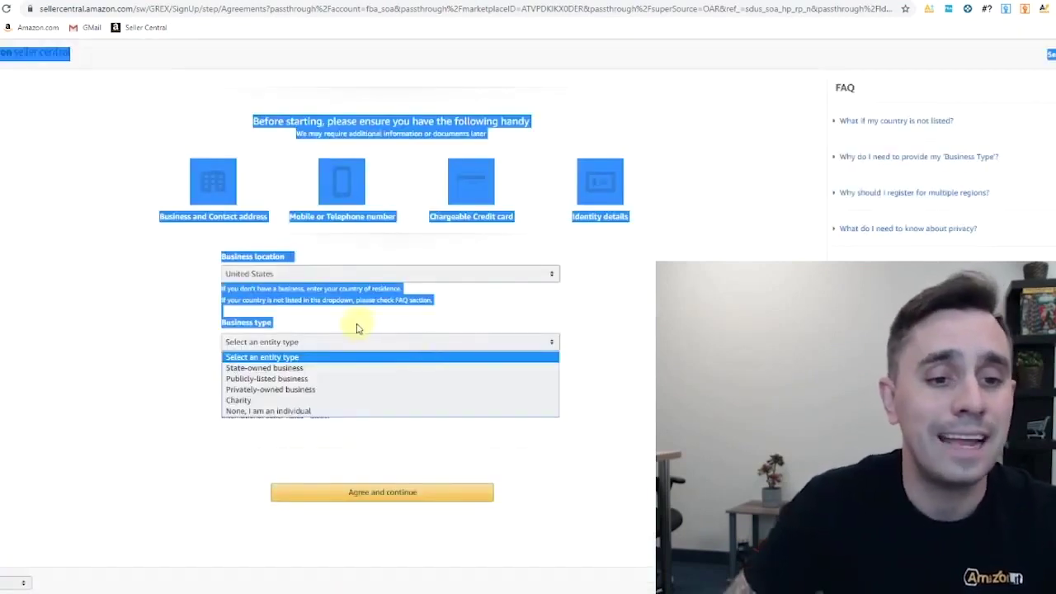
pyautogui.click(284, 390)
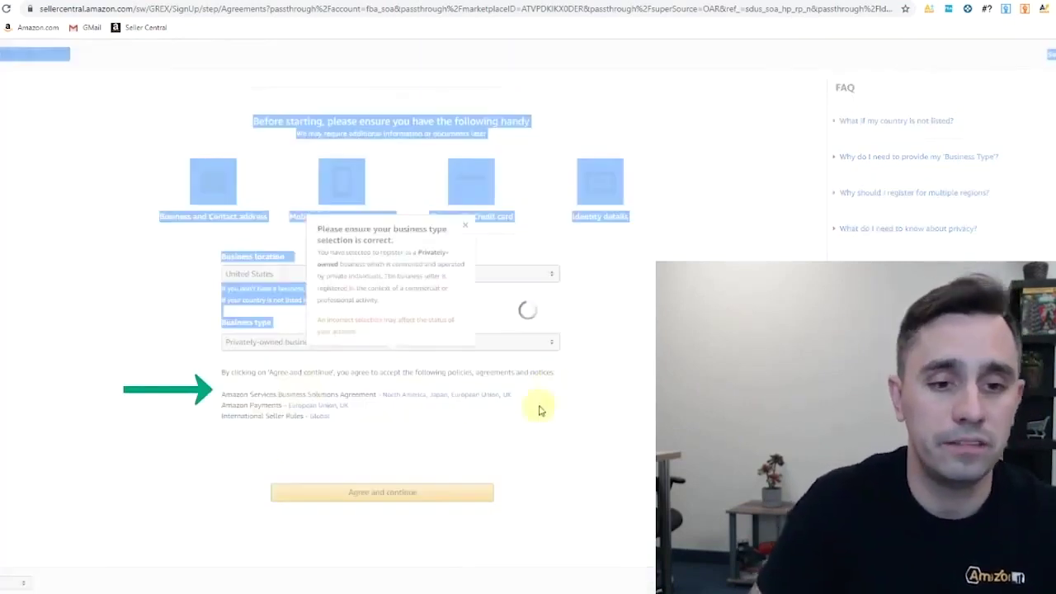
# Enter the business name AmazonLit LLC and agree to the seller agreements.
pyautogui.click(327, 388)
pyautogui.write('A')
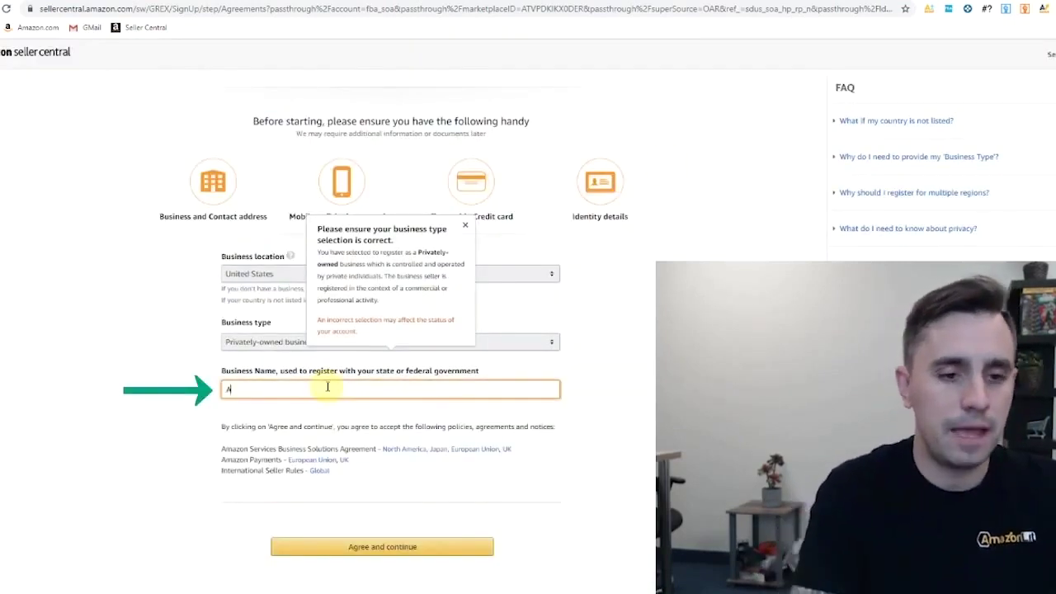
pyautogui.write('mazonLi')
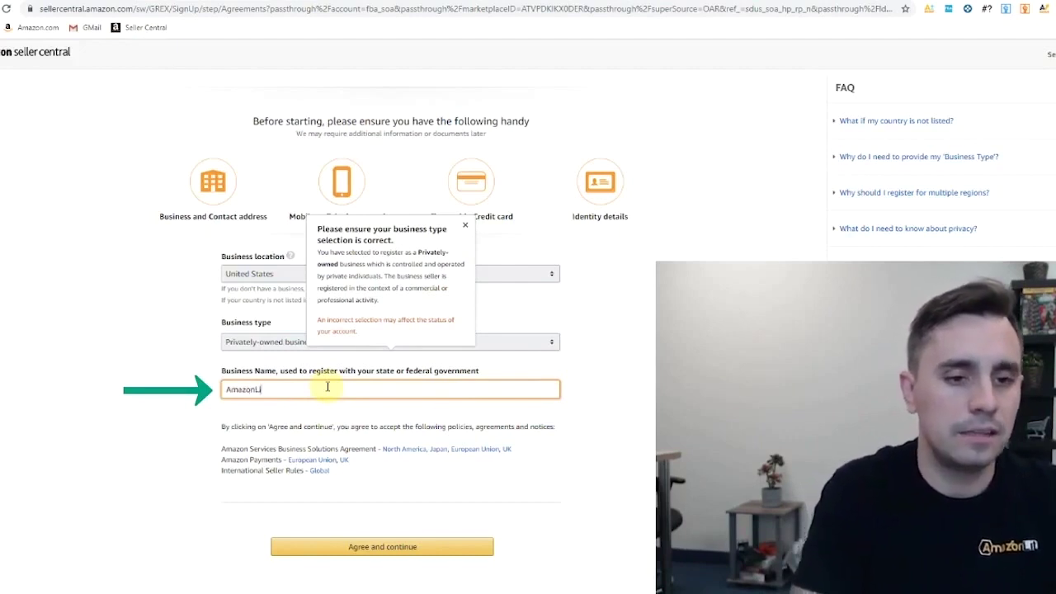
pyautogui.write('t LLC')
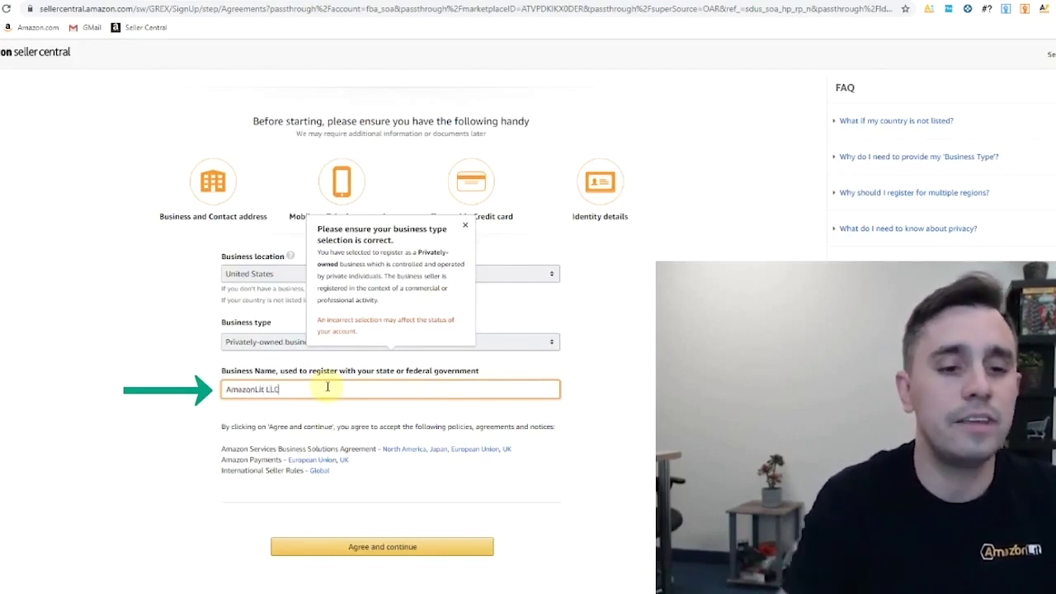
pyautogui.click(371, 407)
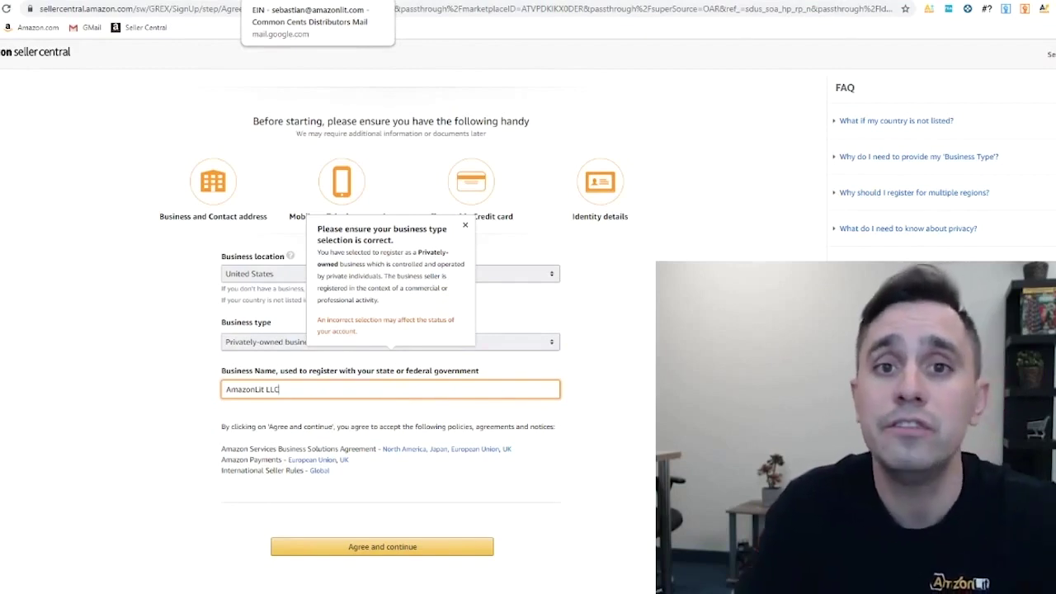
pyautogui.click(353, 551)
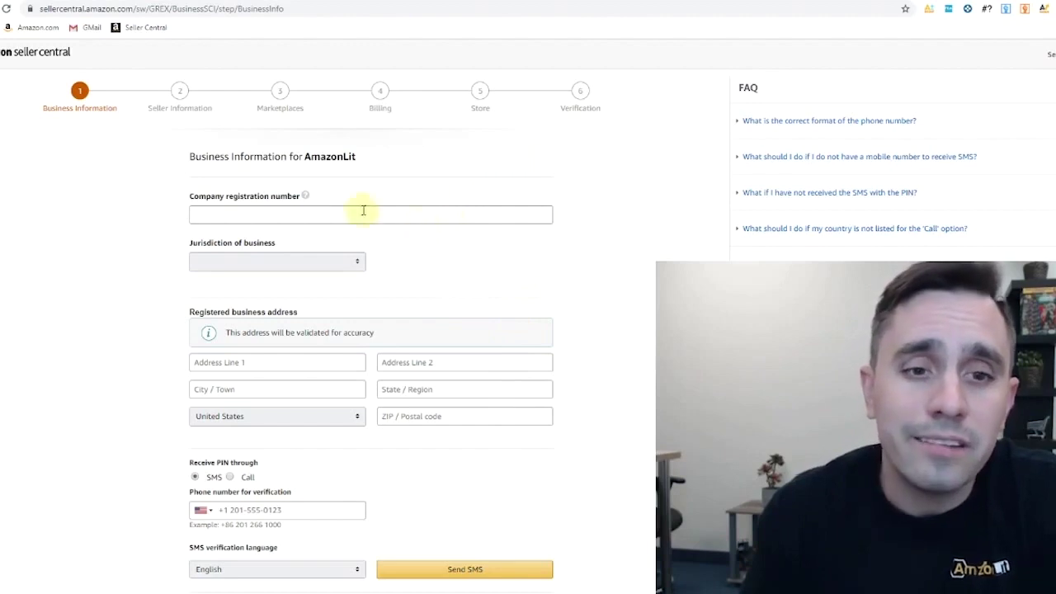
# Enter the company registration number from the emailed certificate and set jurisdiction to NewJersey.
pyautogui.click(264, 2)
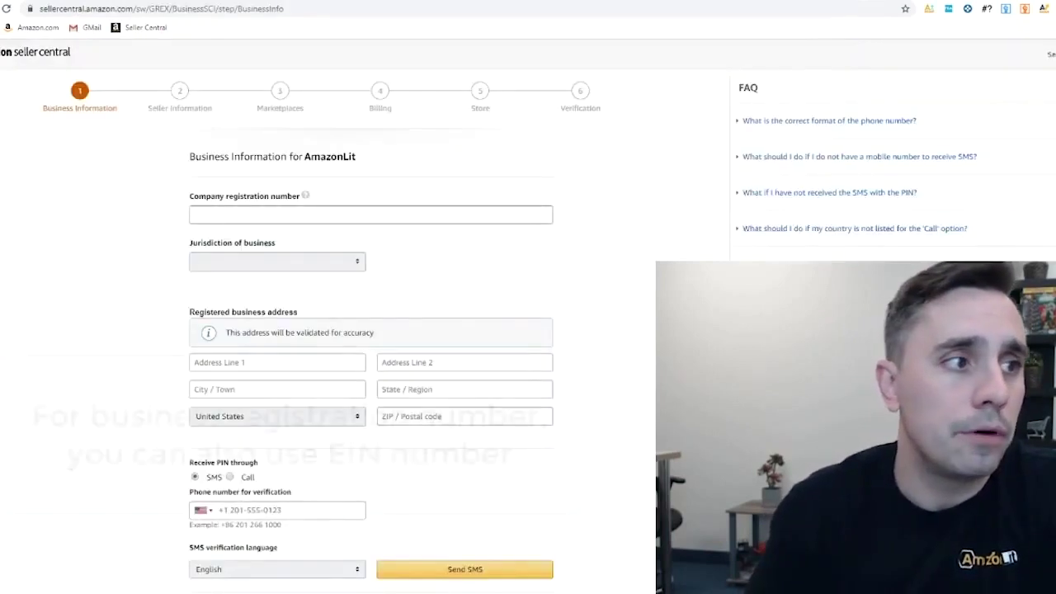
pyautogui.click(292, 213)
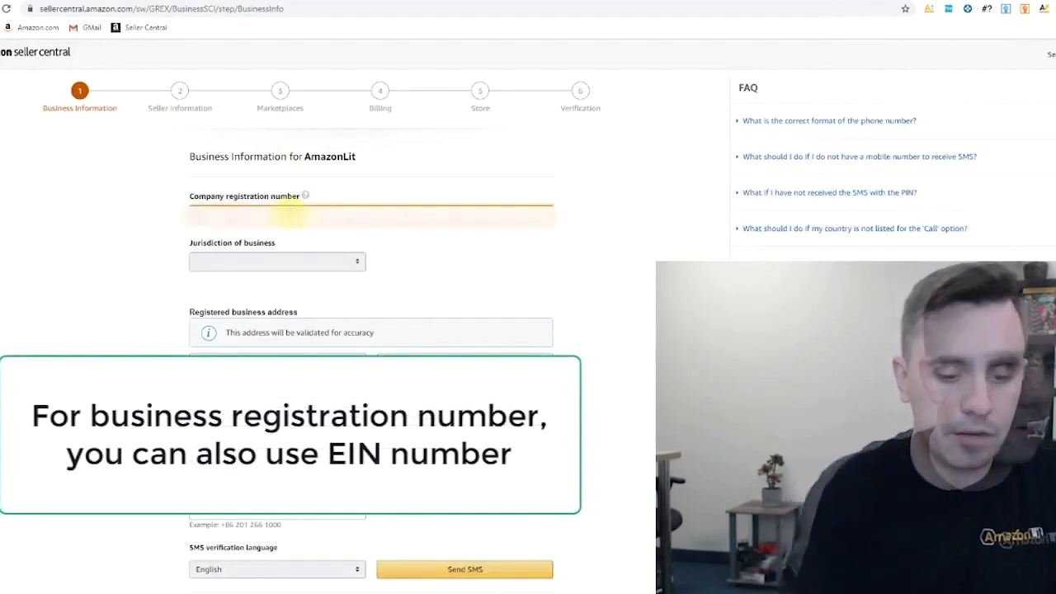
pyautogui.click(342, 262)
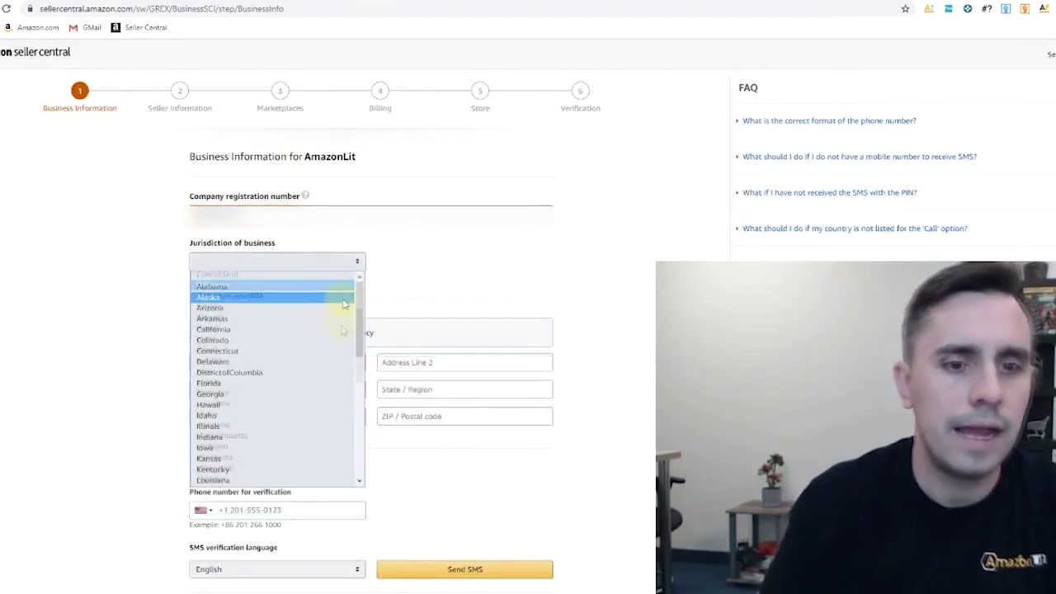
pyautogui.scroll(-3, 343, 317)
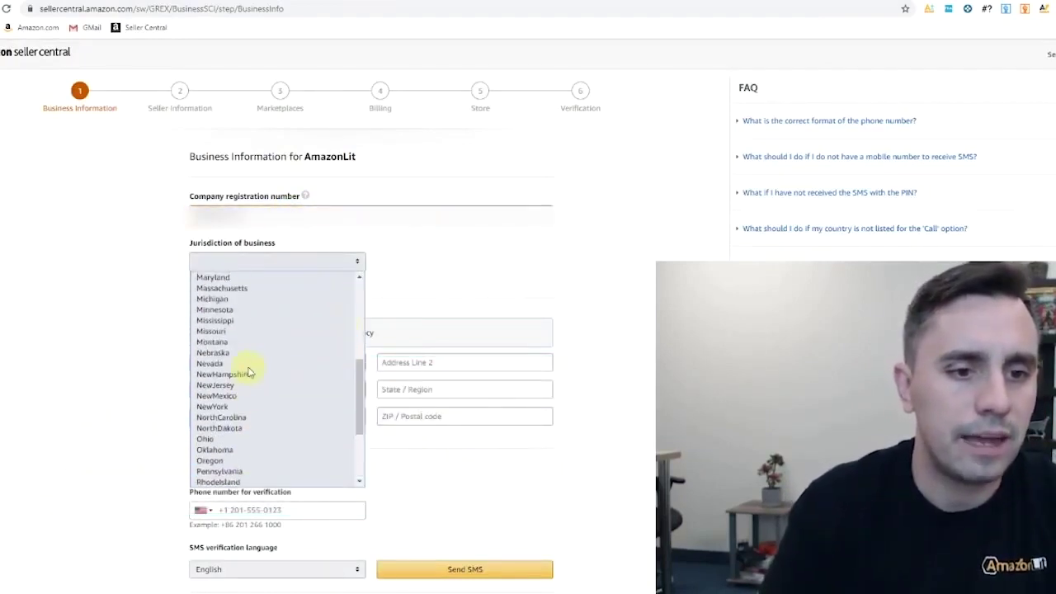
pyautogui.click(263, 384)
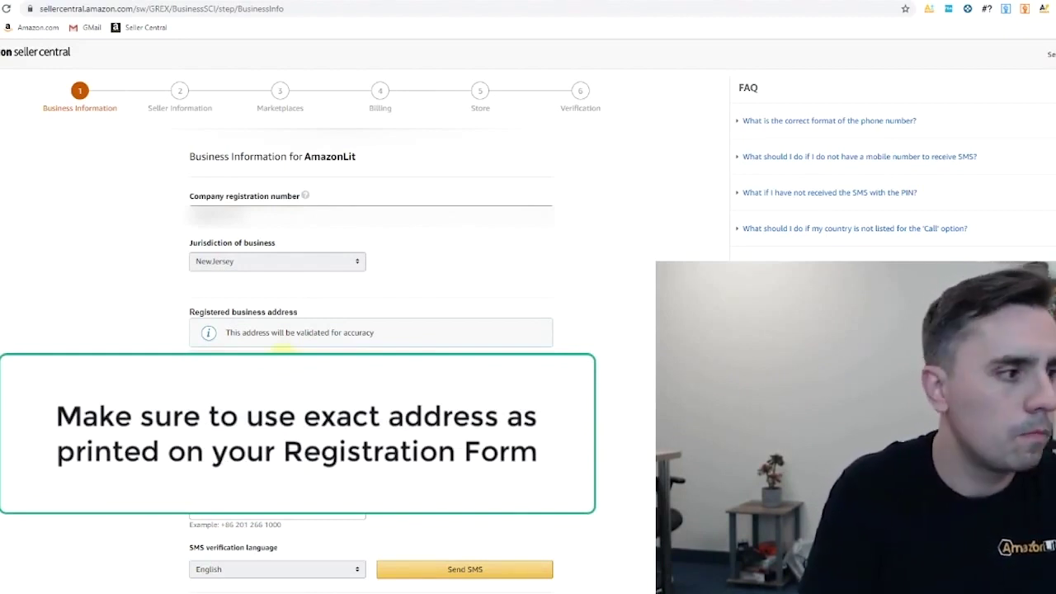
# Fill in the primary contact's name and verify the phone with the SMS PIN.
pyautogui.scroll(-2, 702, 255)
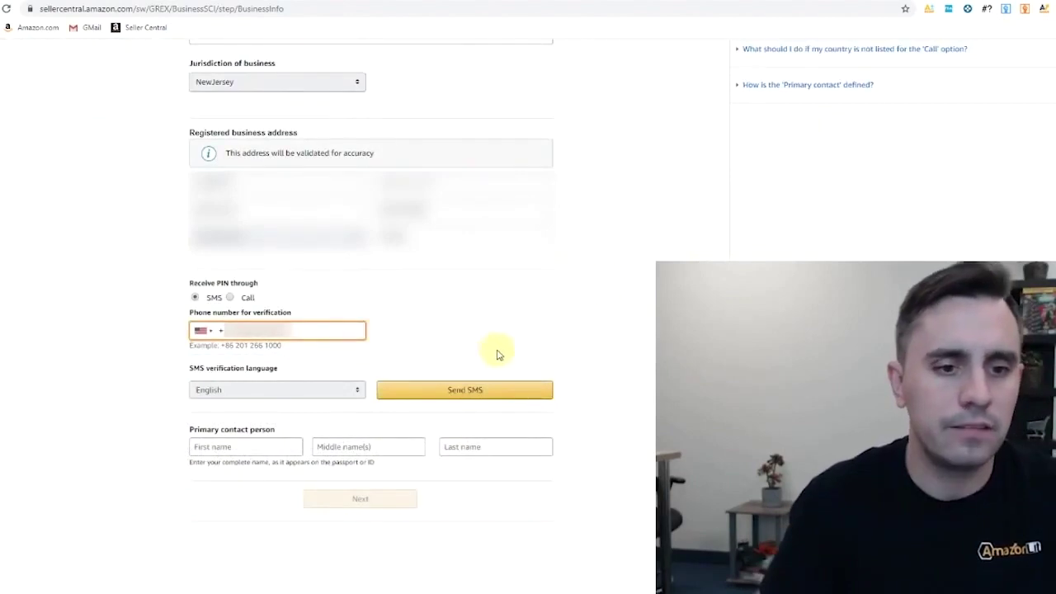
pyautogui.click(217, 446)
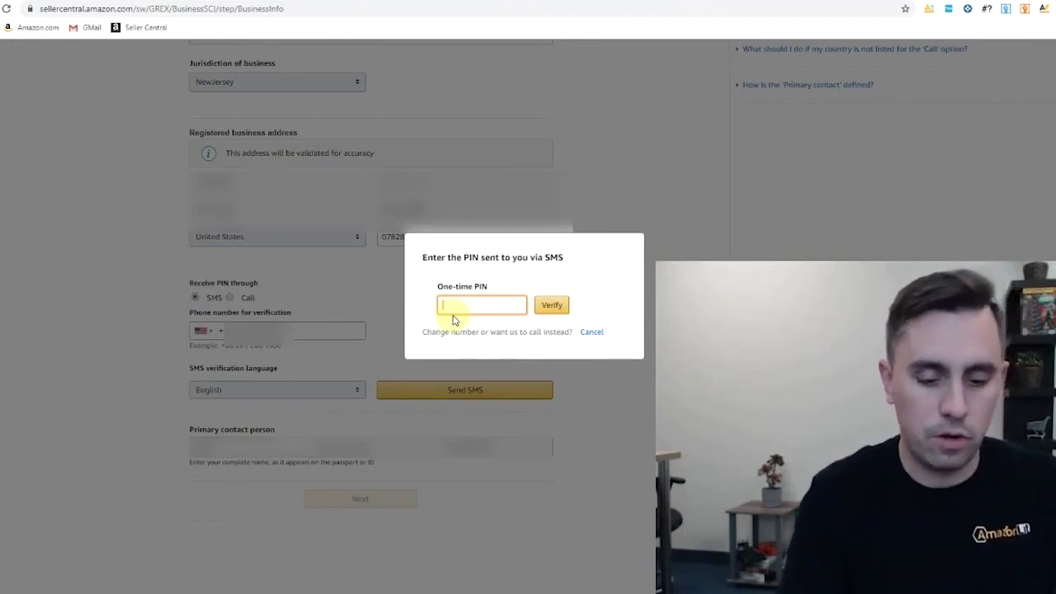
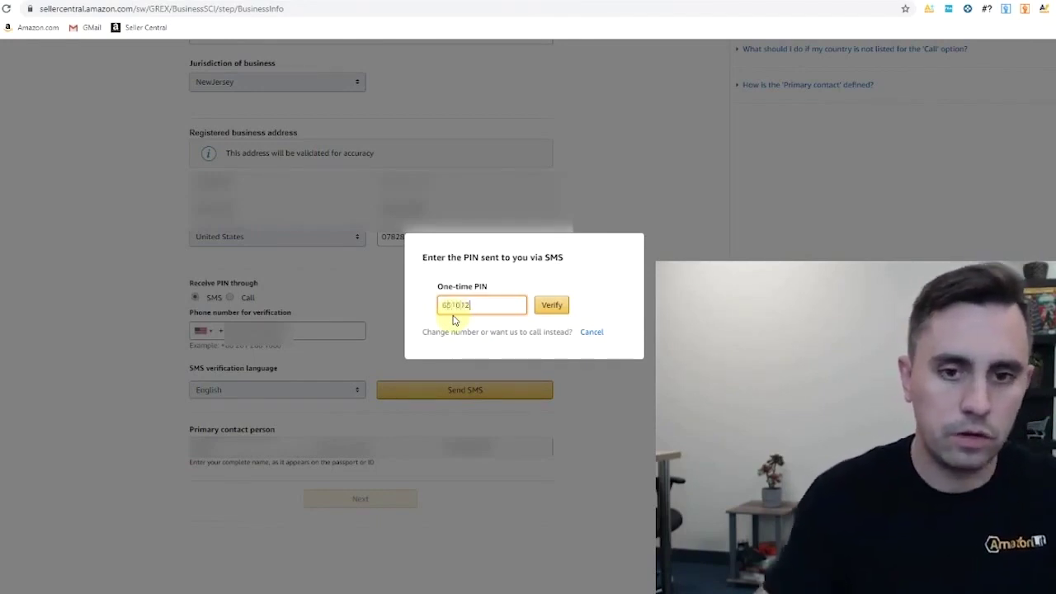
pyautogui.click(551, 306)
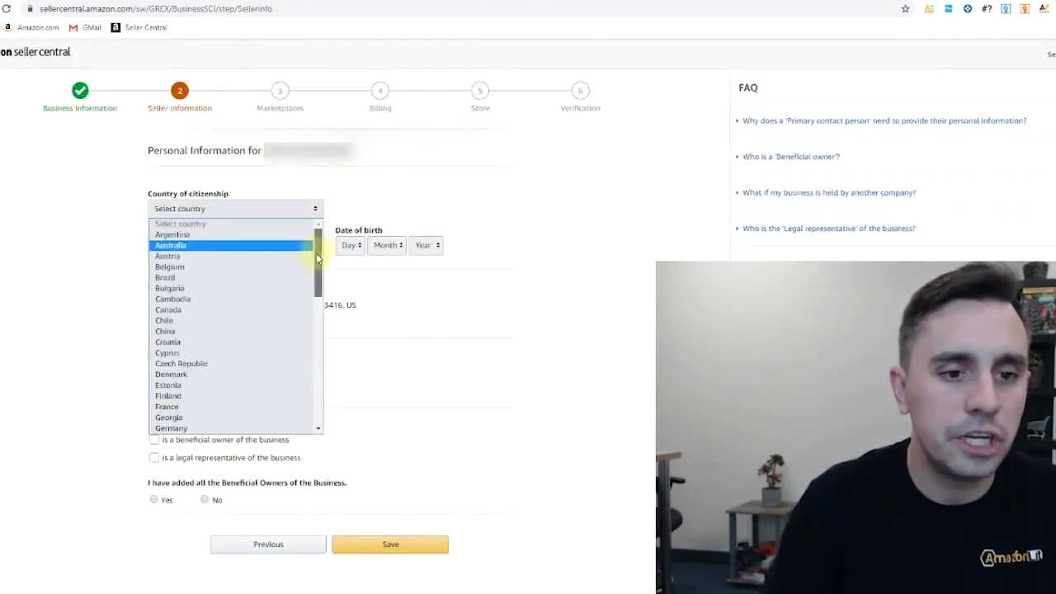
# Set citizenship and country of birth to United States, with Driver's license as proof of identity.
pyautogui.moveTo(317, 259); pyautogui.dragTo(247, 410)
pyautogui.click(247, 410)
pyautogui.click(287, 248)
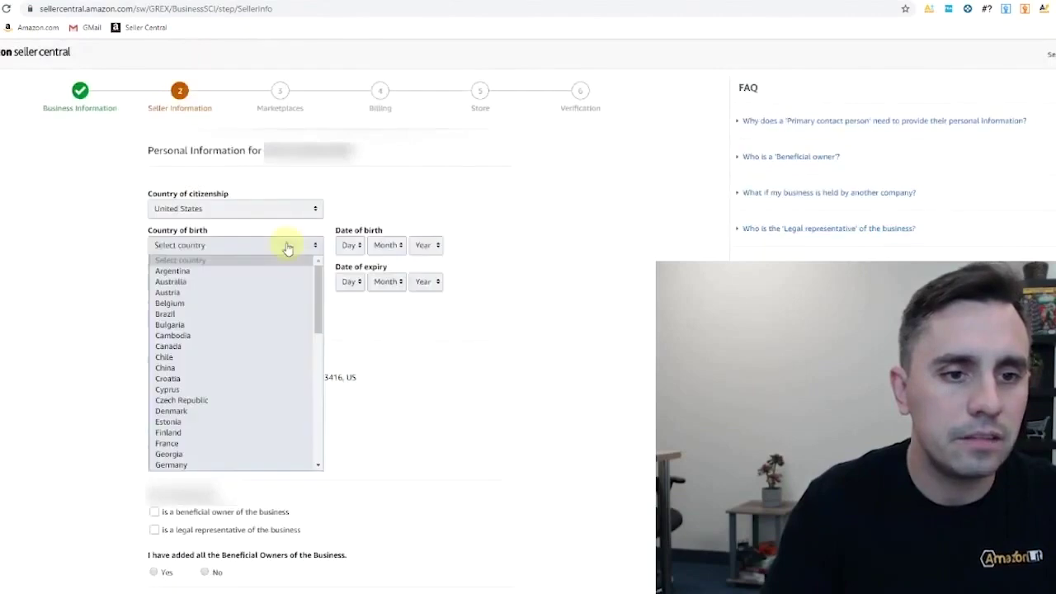
pyautogui.scroll(-10, 248, 370)
pyautogui.click(230, 446)
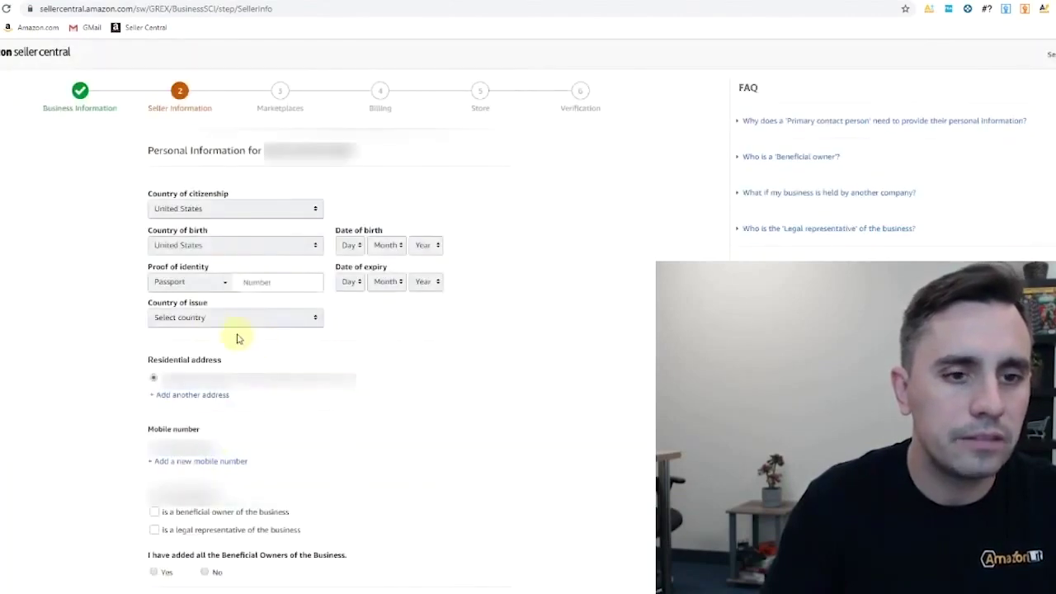
pyautogui.click(190, 282)
pyautogui.click(273, 267)
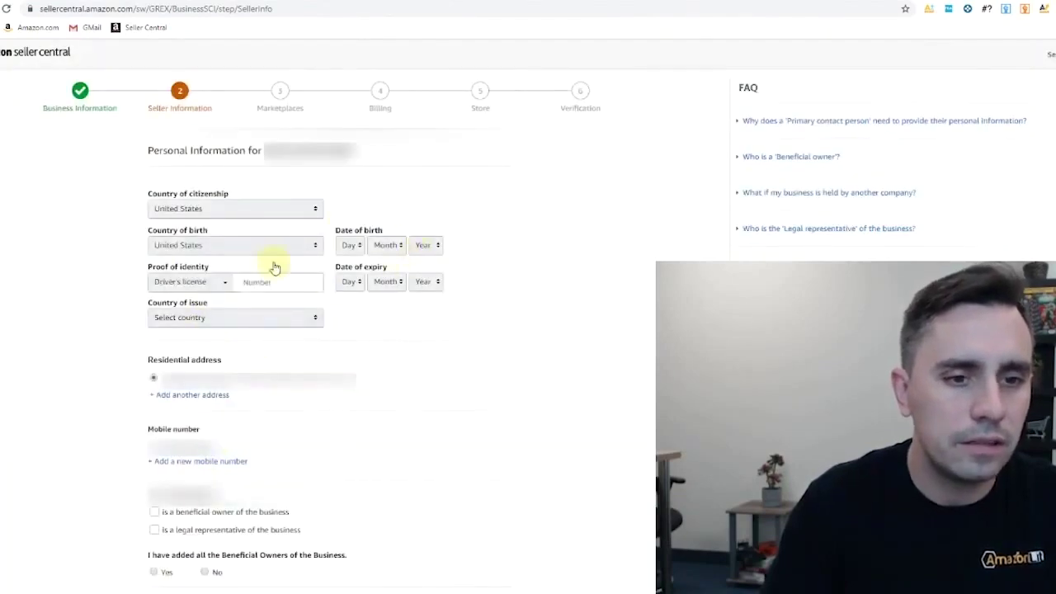
pyautogui.click(353, 247)
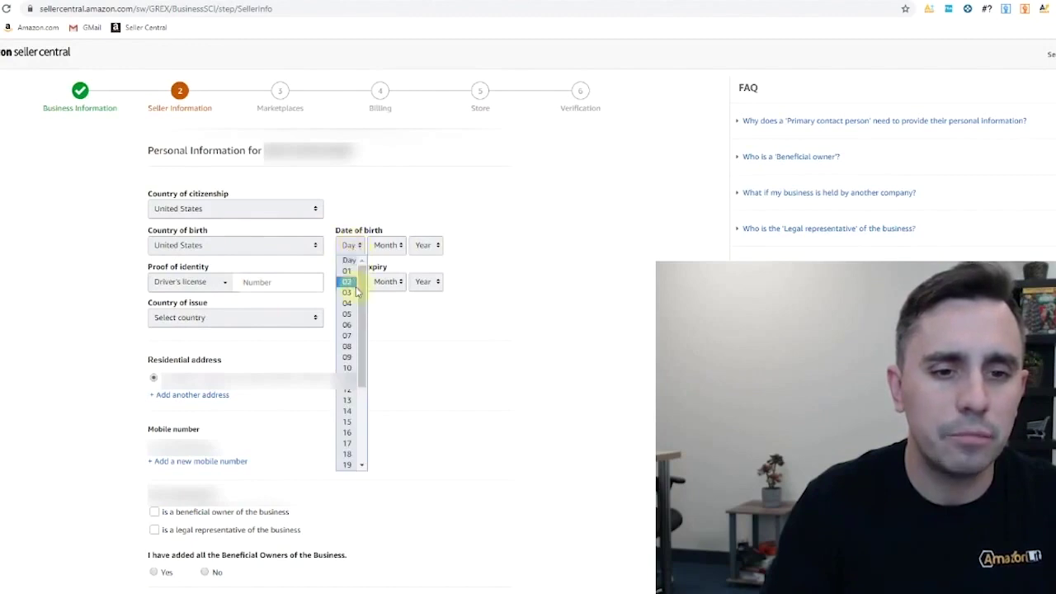
pyautogui.click(347, 356)
pyautogui.click(388, 244)
pyautogui.click(347, 245)
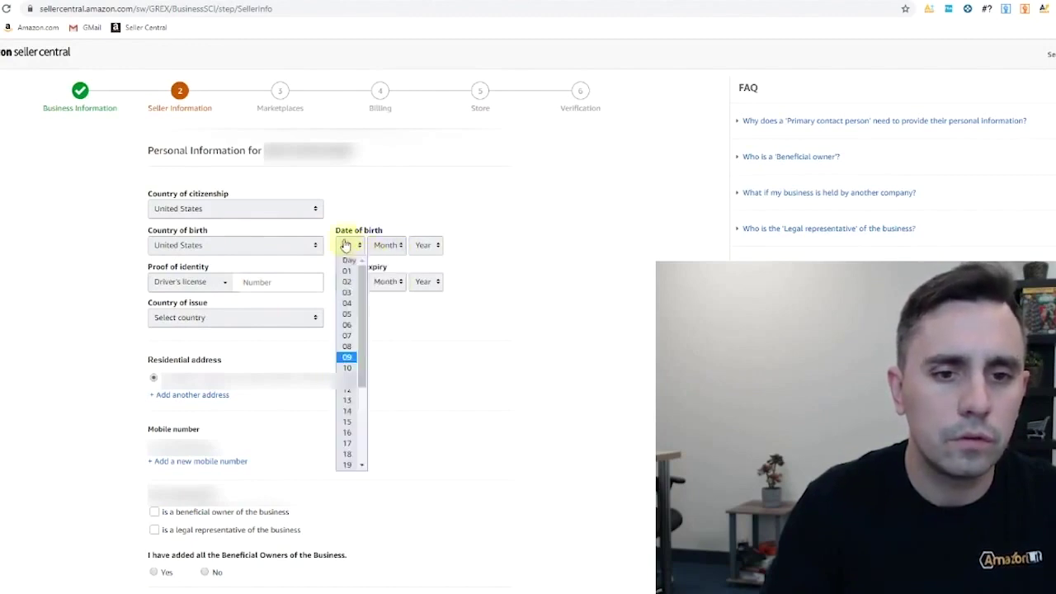
pyautogui.scroll(-2, 369, 69)
pyautogui.click(353, 66)
pyautogui.click(349, 243)
pyautogui.click(394, 66)
pyautogui.click(387, 188)
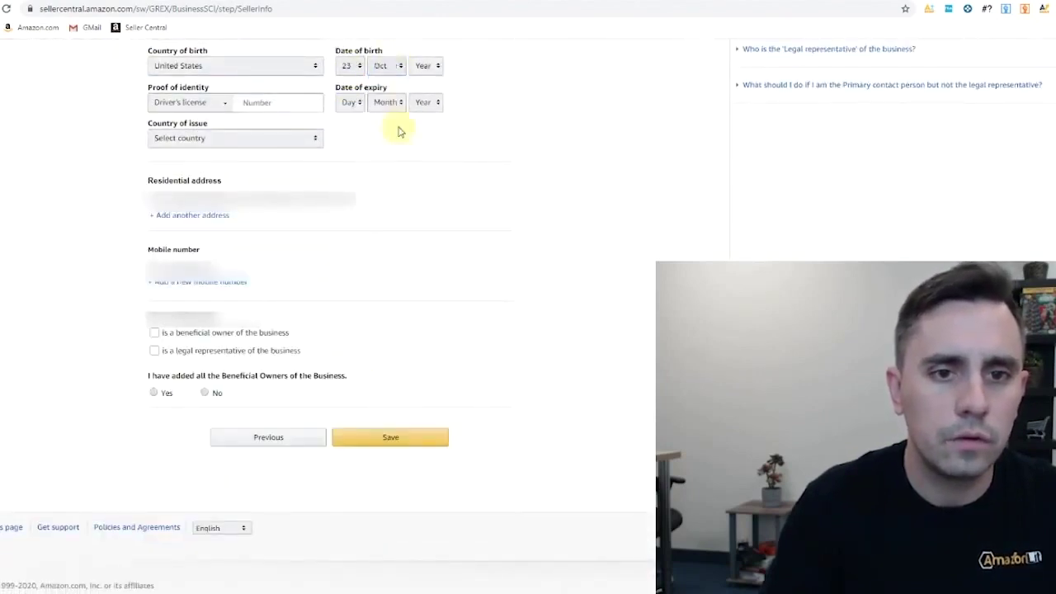
pyautogui.click(426, 66)
pyautogui.click(425, 252)
pyautogui.scroll(1, 366, 165)
# Set the licence's country of issue to United States and expiry to 23 Oct 2023, then save.
pyautogui.click(272, 201)
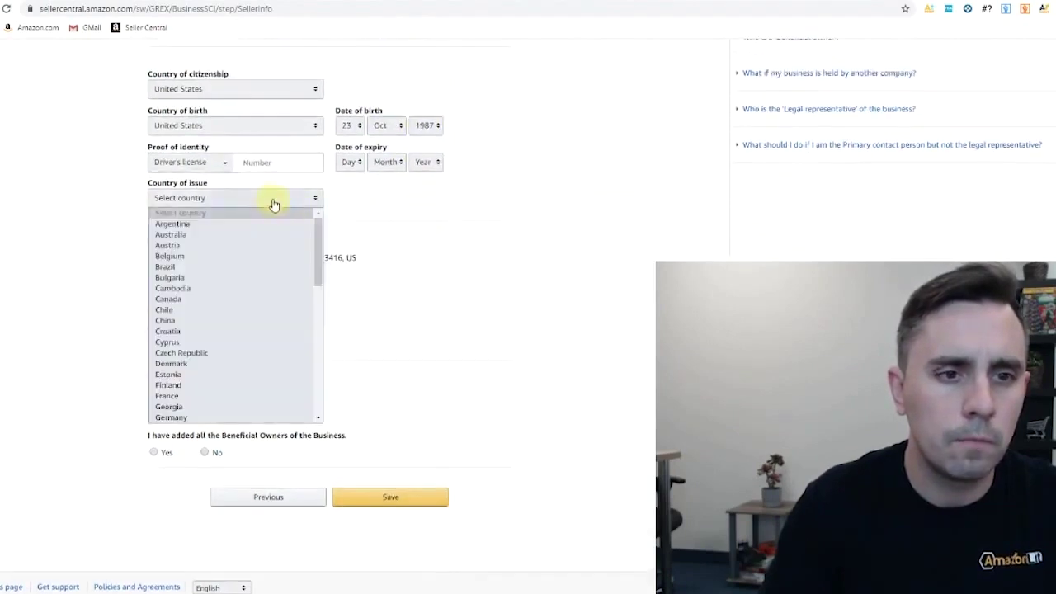
pyautogui.moveTo(320, 236); pyautogui.dragTo(319, 367)
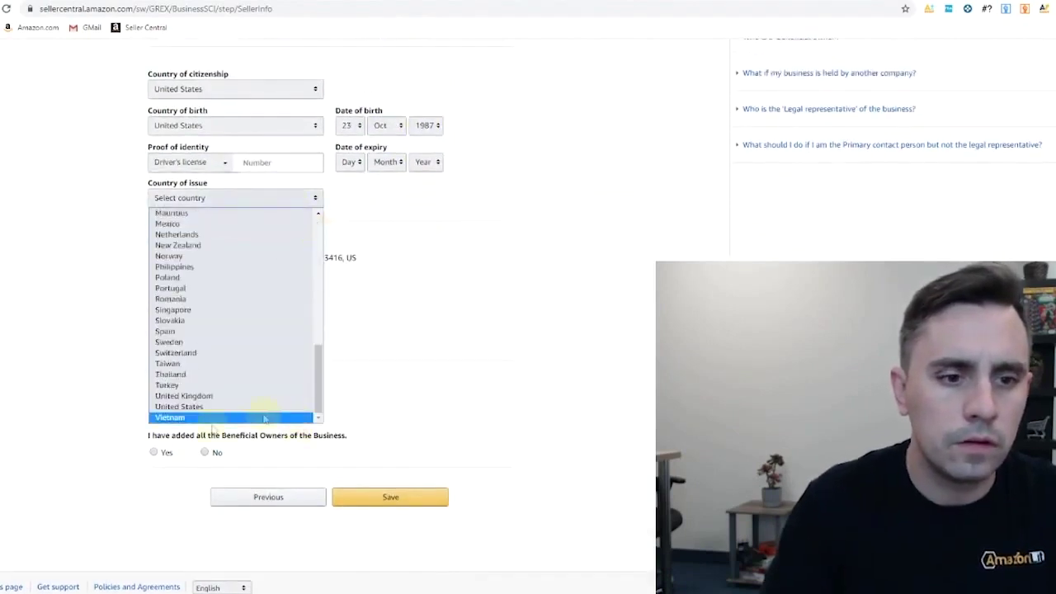
pyautogui.click(202, 408)
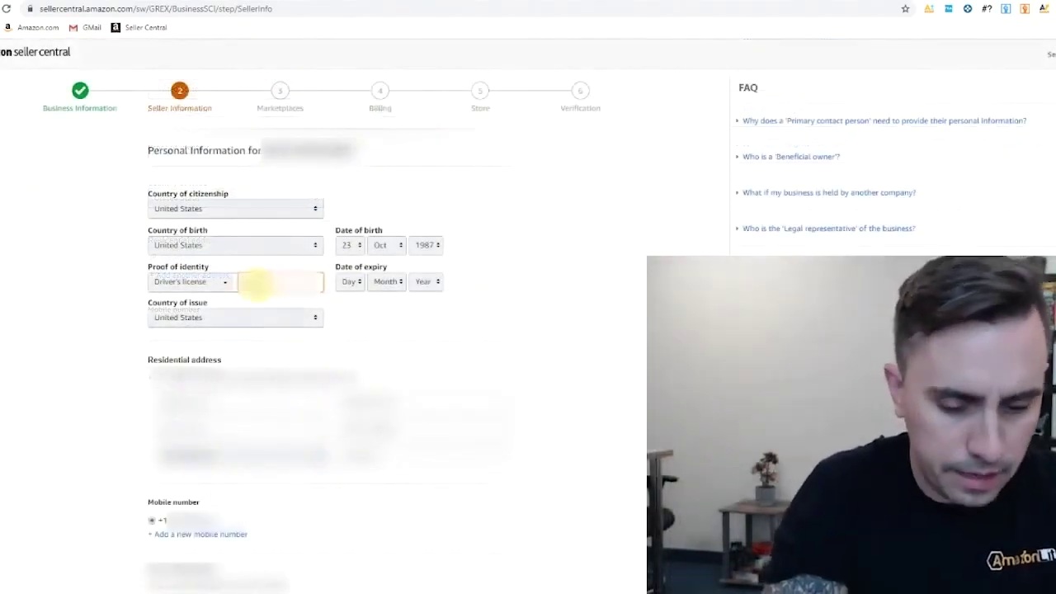
pyautogui.click(349, 281)
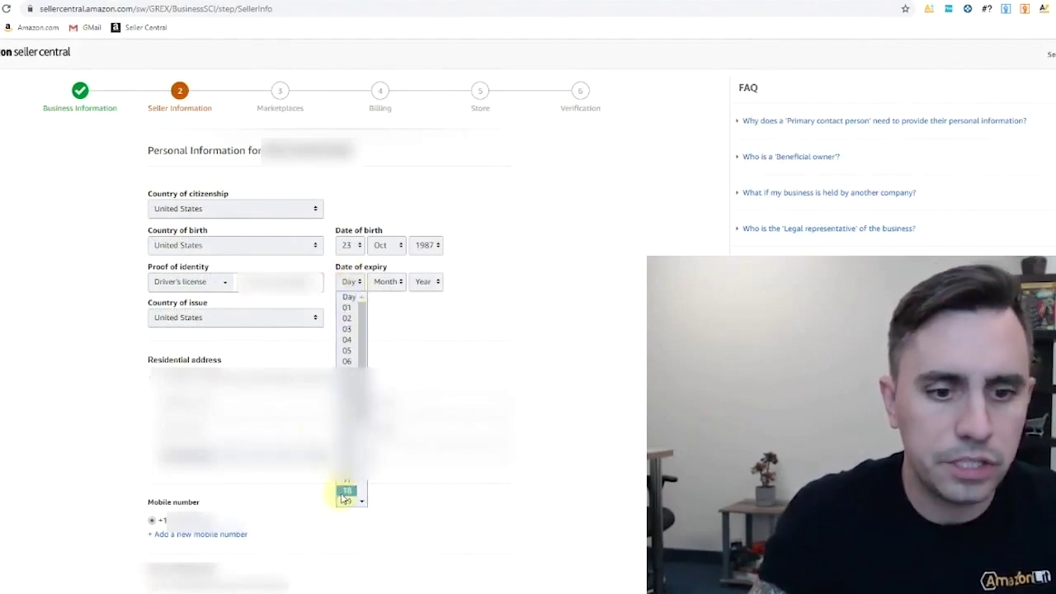
pyautogui.scroll(-3, 349, 487)
pyautogui.click(349, 487)
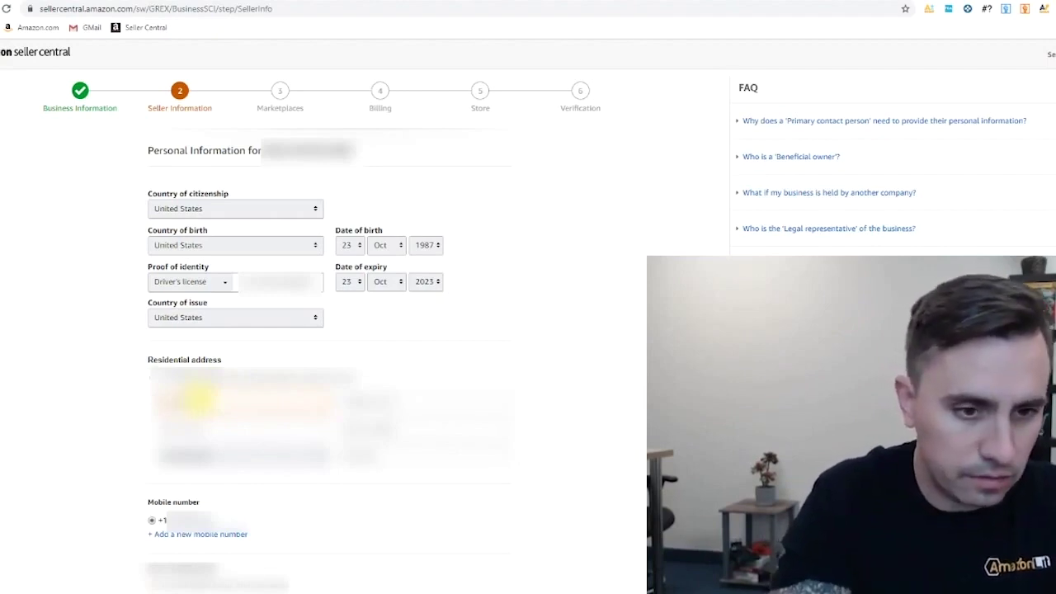
pyautogui.scroll(-3, 347, 375)
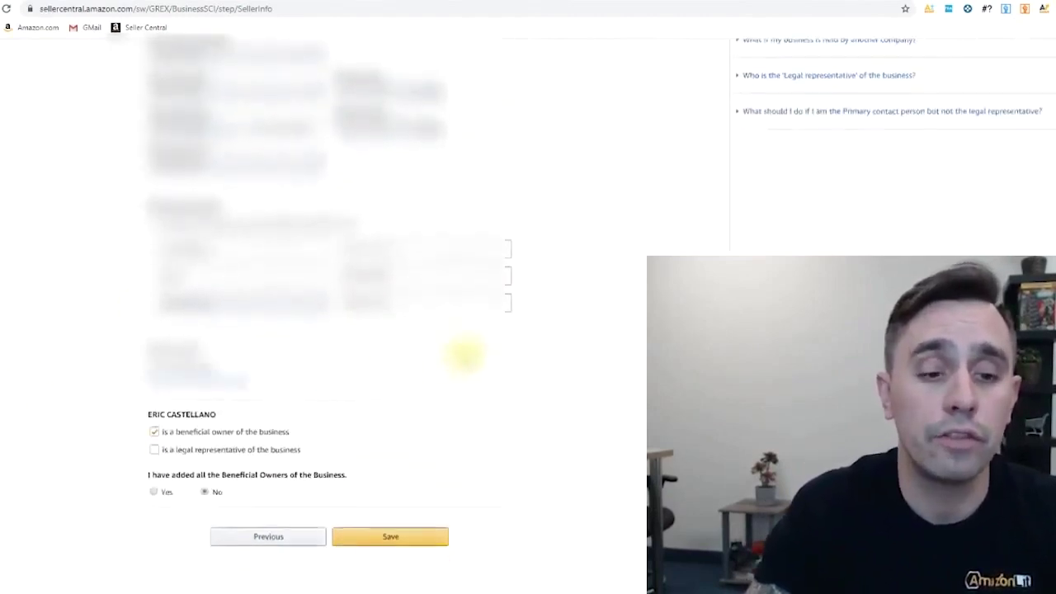
pyautogui.click(389, 450)
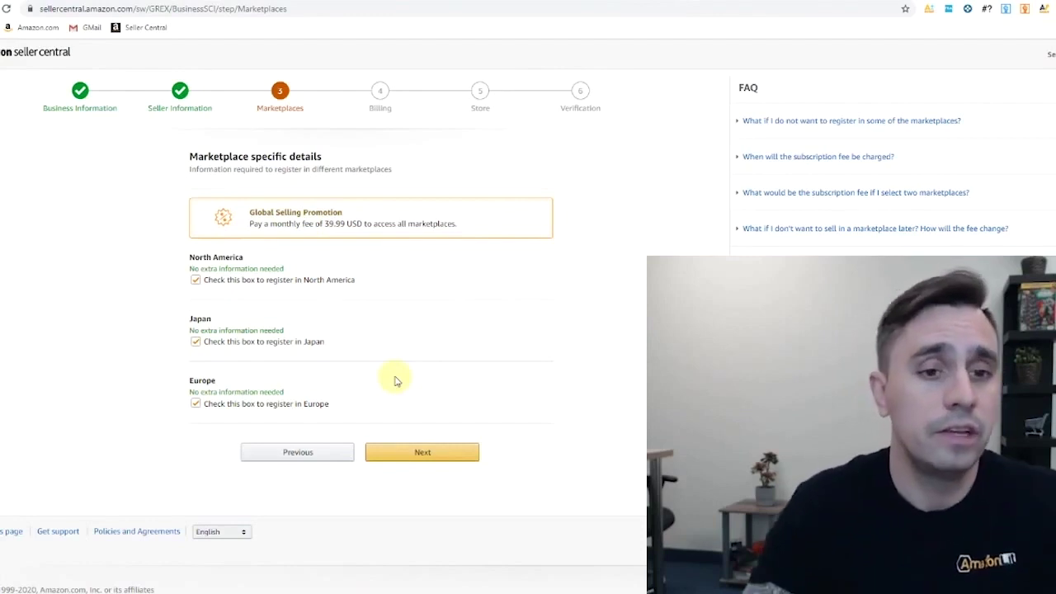
# Uncheck the Japan and Europe marketplaces, leaving only North America selected.
pyautogui.click(195, 340)
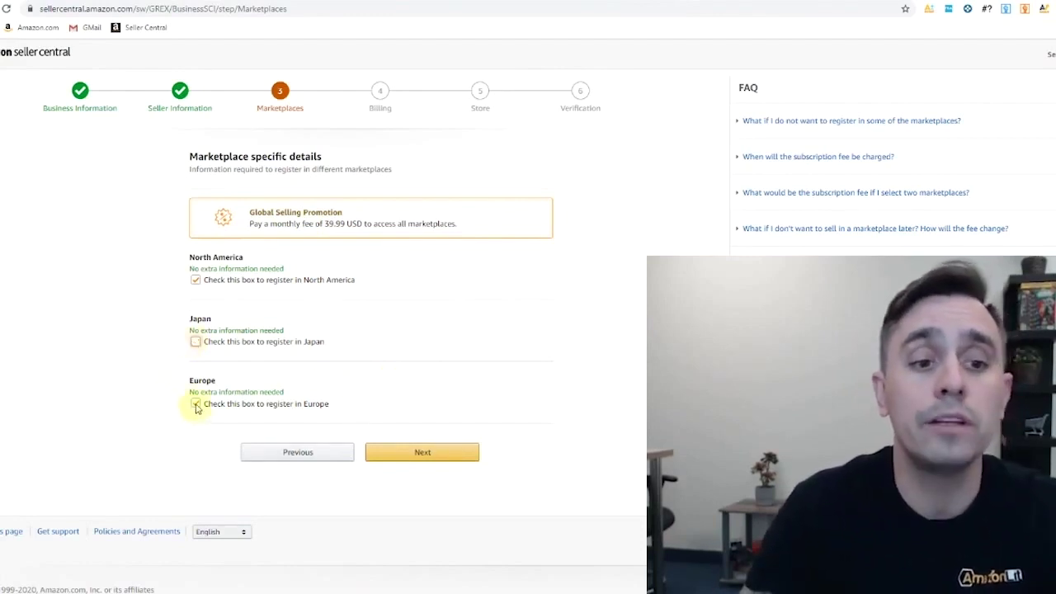
pyautogui.click(195, 404)
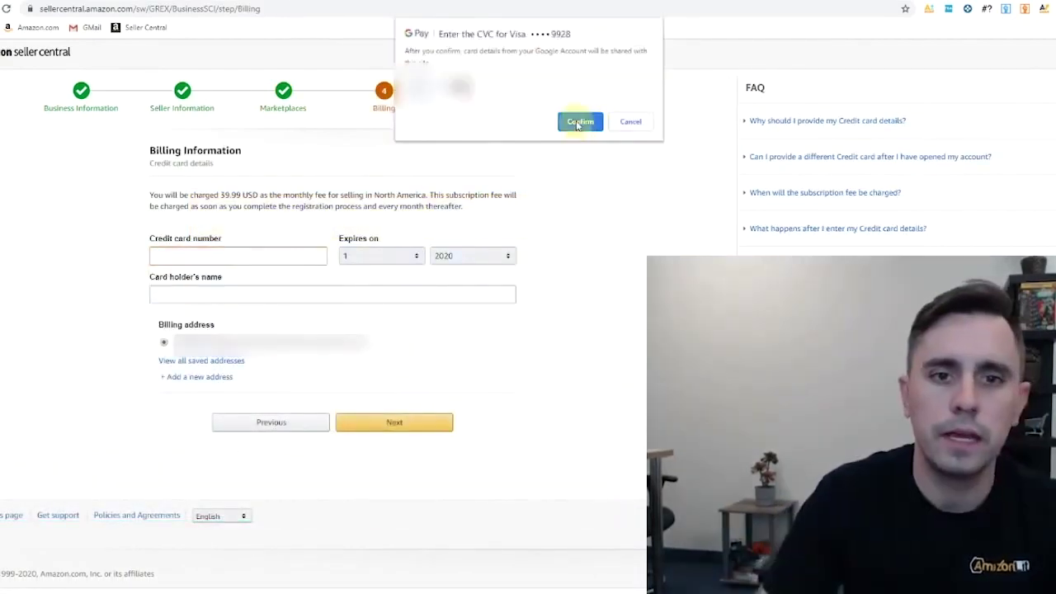
# Pay with the saved Visa card, add a new billing address, and continue.
pyautogui.click(580, 121)
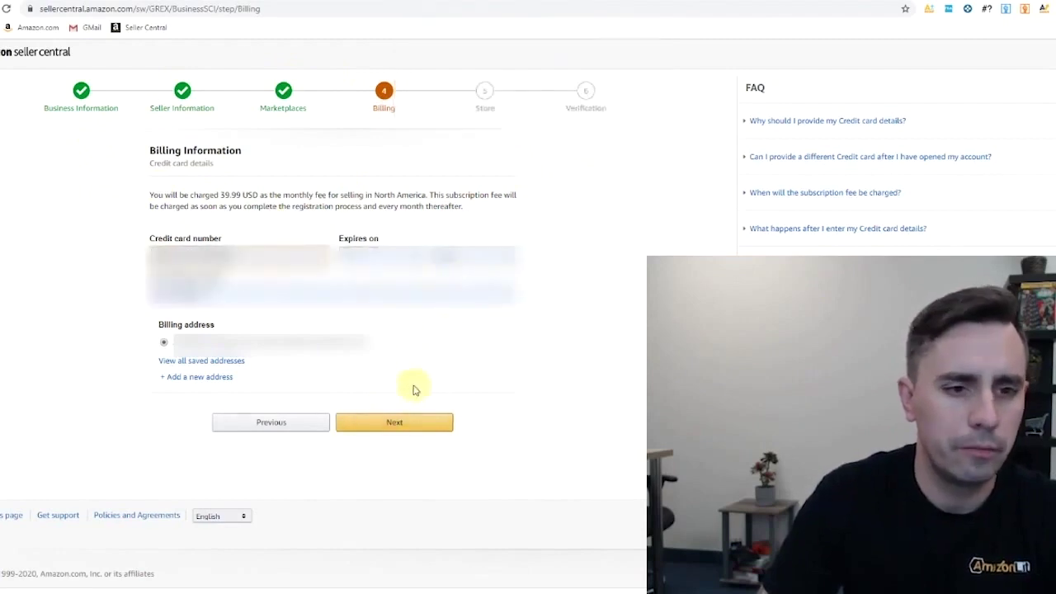
pyautogui.click(198, 377)
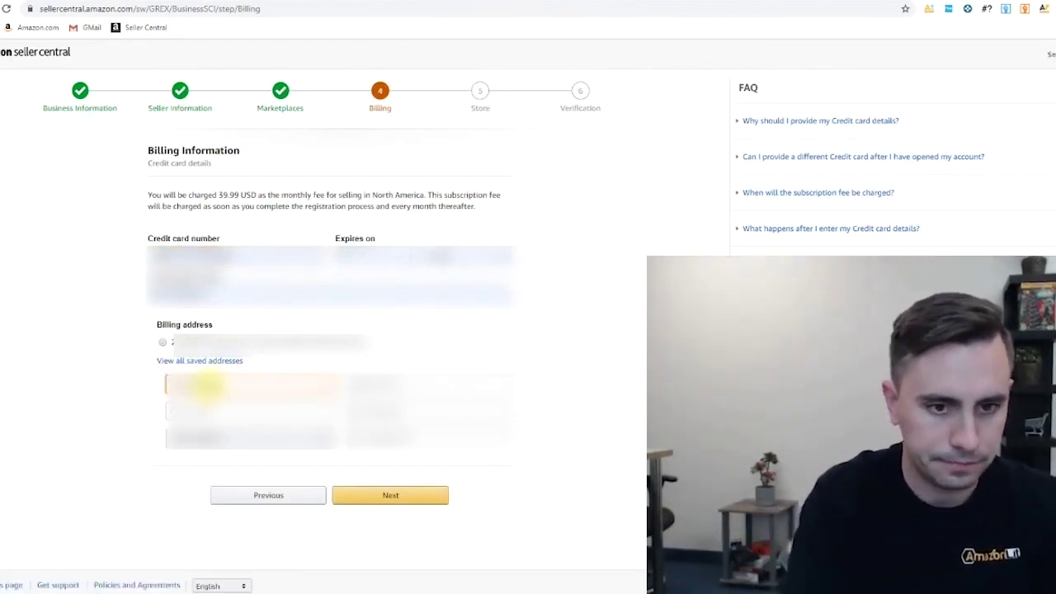
pyautogui.press('Tab')
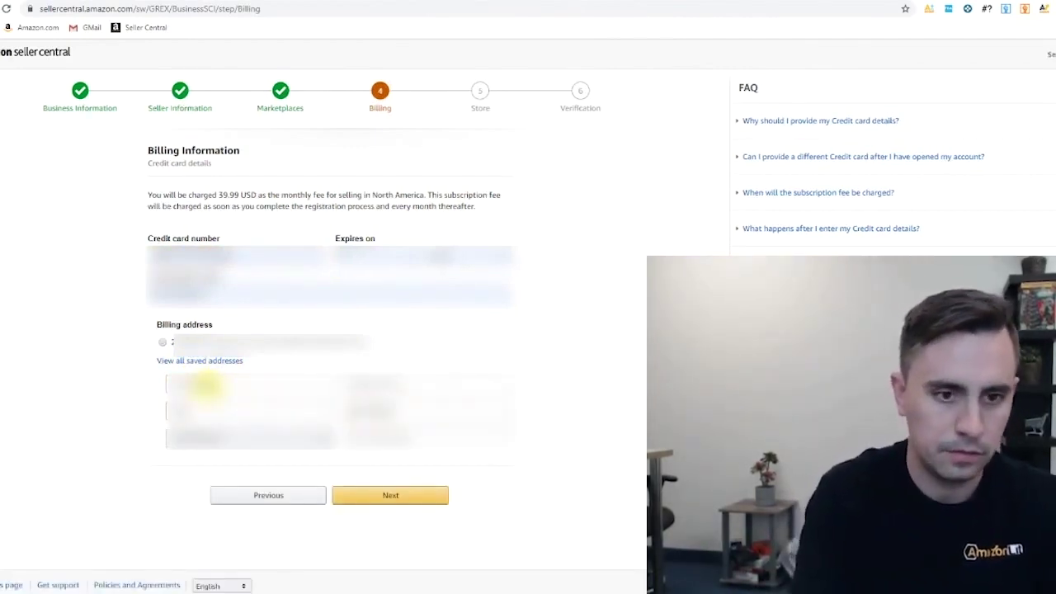
pyautogui.click(381, 439)
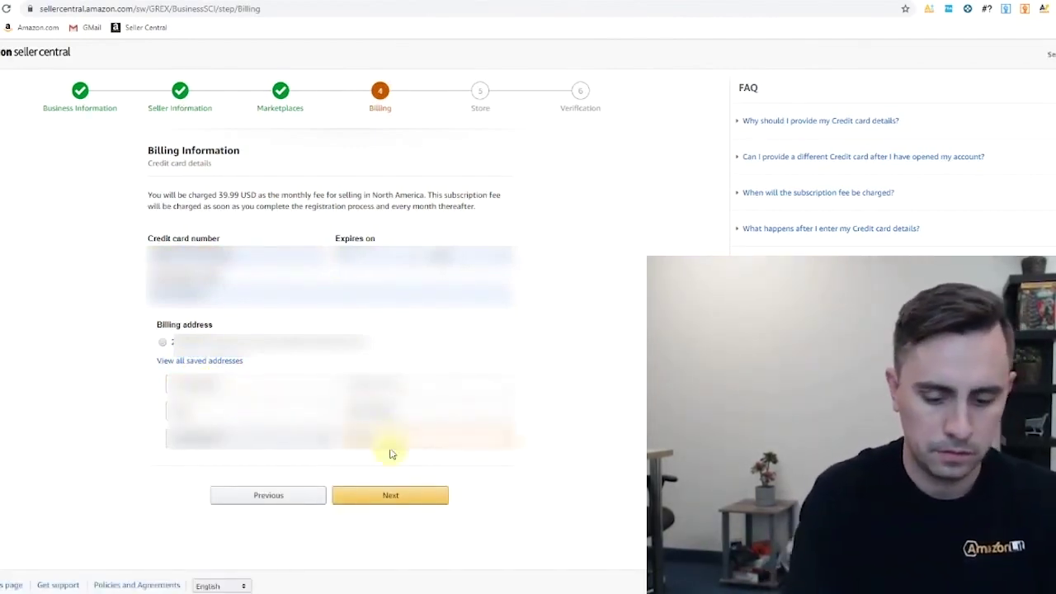
pyautogui.click(402, 496)
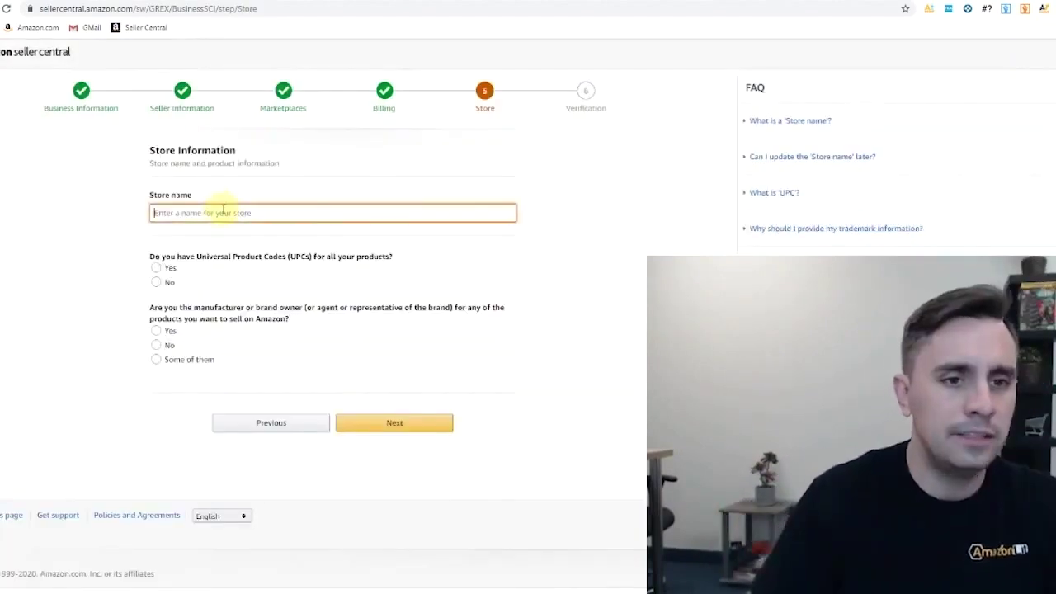
# Name the store RRI SALES and answer Yes to both the UPC and brand-owner questions.
pyautogui.write('A')
pyautogui.press('BackSpace')
pyautogui.press('BackSpace')
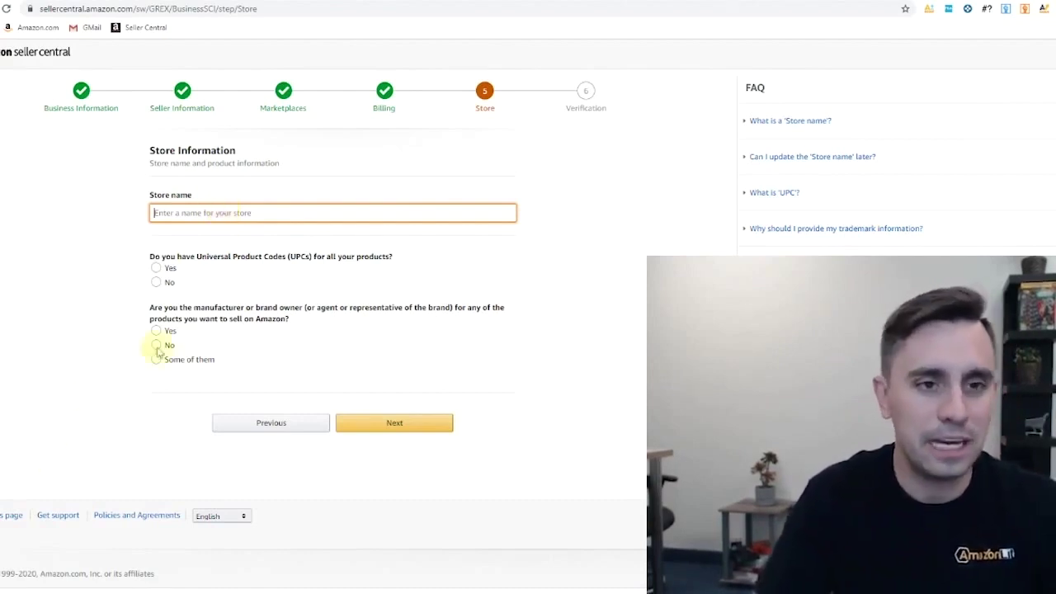
pyautogui.write('B')
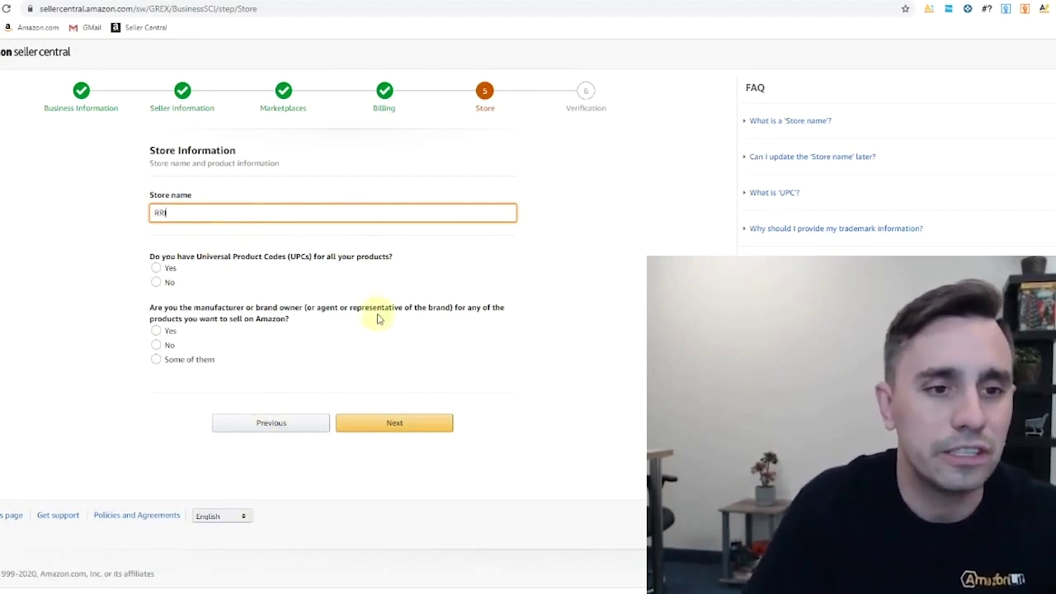
pyautogui.click(157, 269)
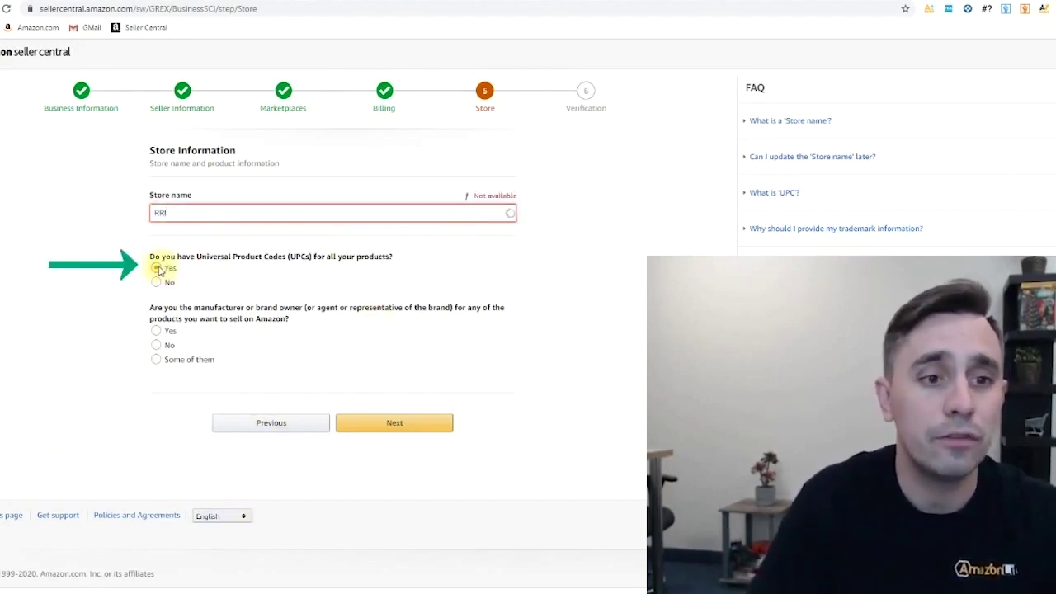
pyautogui.click(188, 215)
pyautogui.write('SALES')
pyautogui.click(565, 303)
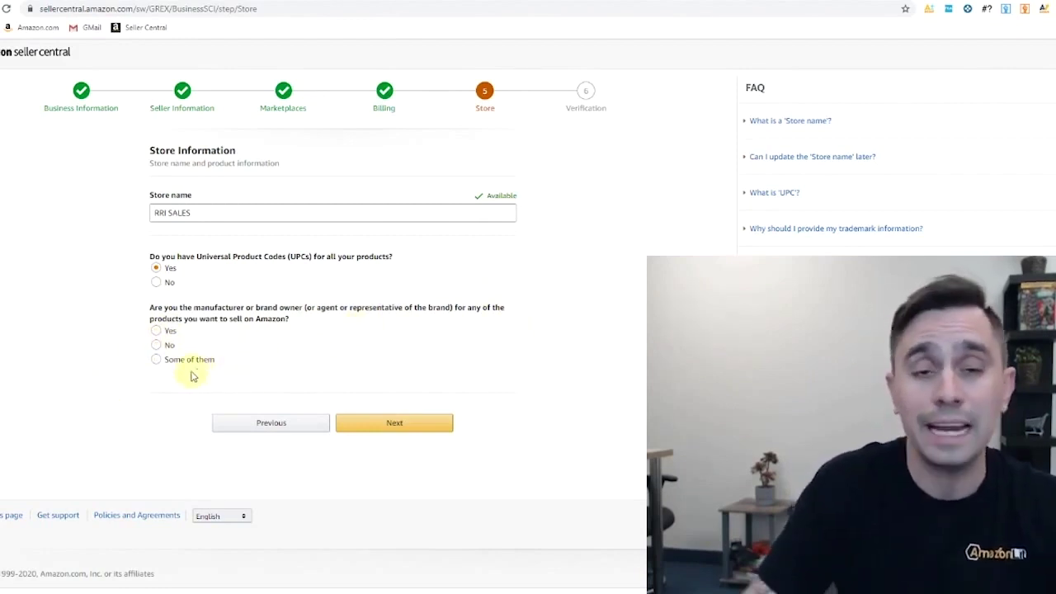
pyautogui.click(163, 329)
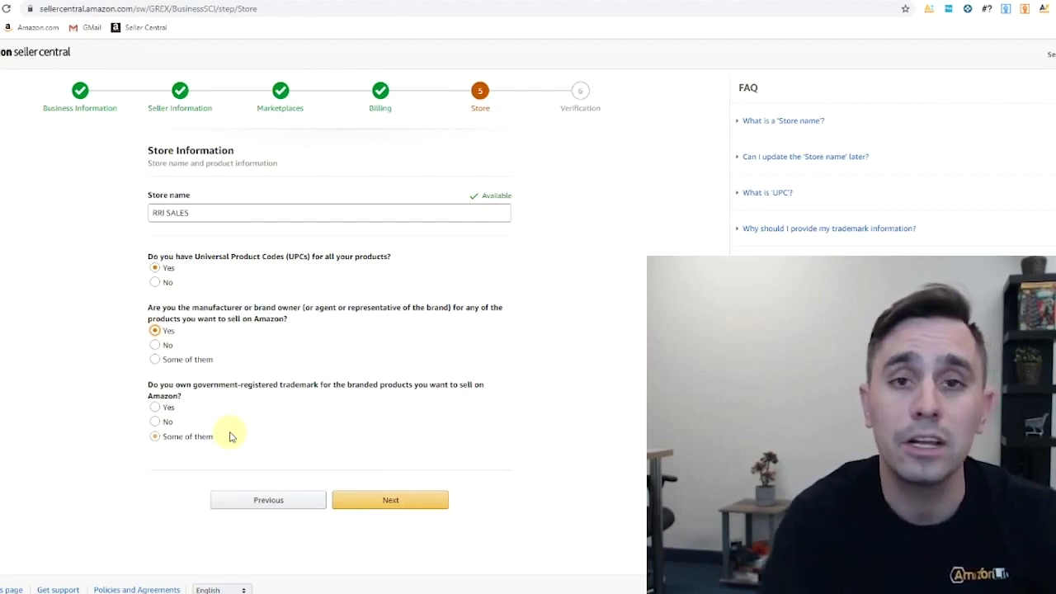
# Change the brand-owner answer to Some of them and submit the Store step.
pyautogui.click(155, 359)
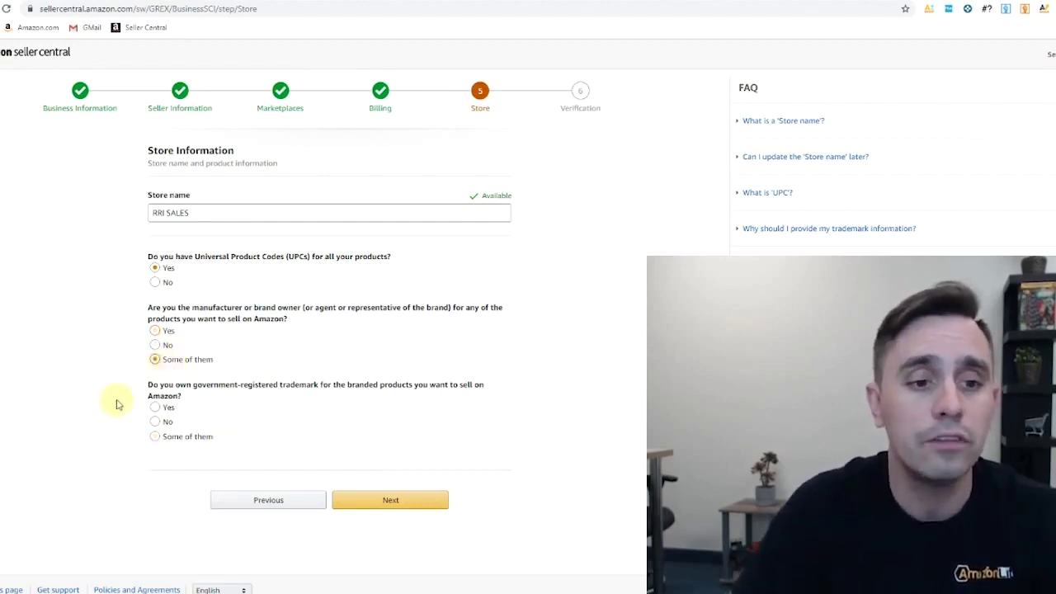
pyautogui.click(387, 503)
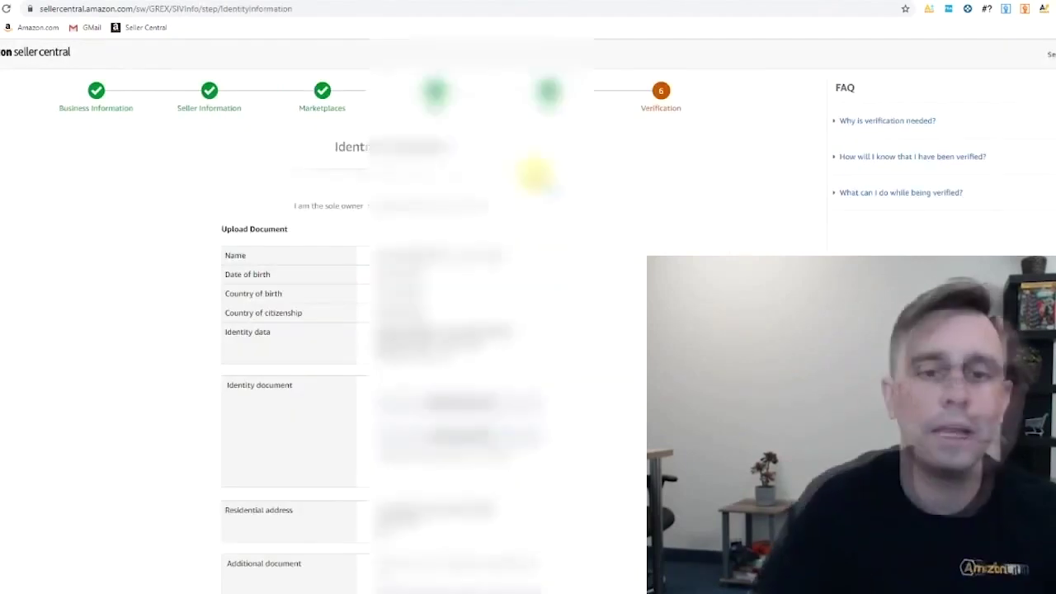
# Pick Bank account statement as the additional document type on the Identity Information page.
pyautogui.scroll(-1, 569, 198)
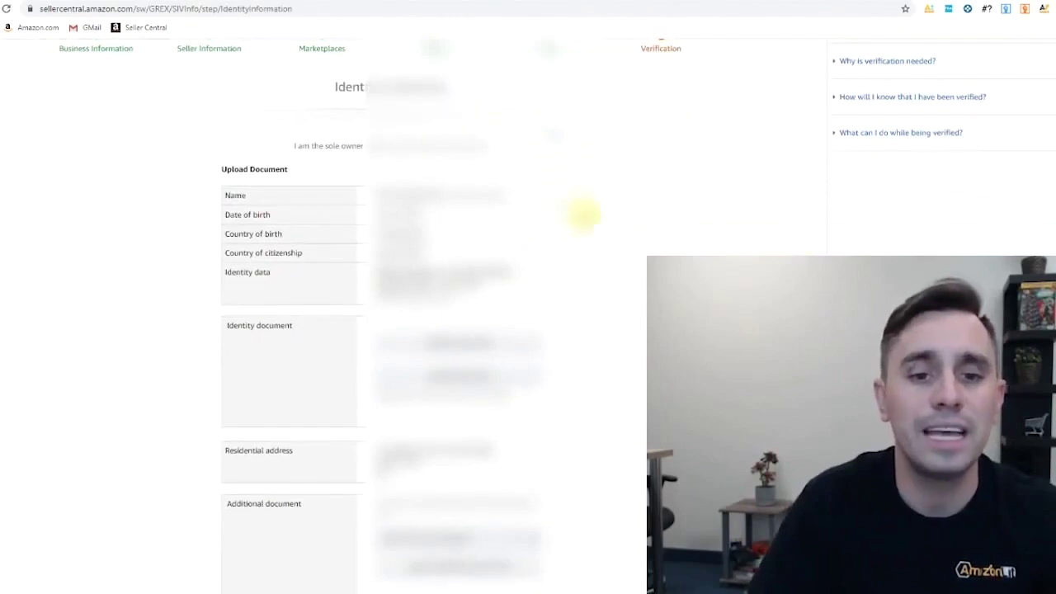
pyautogui.scroll(-2, 606, 271)
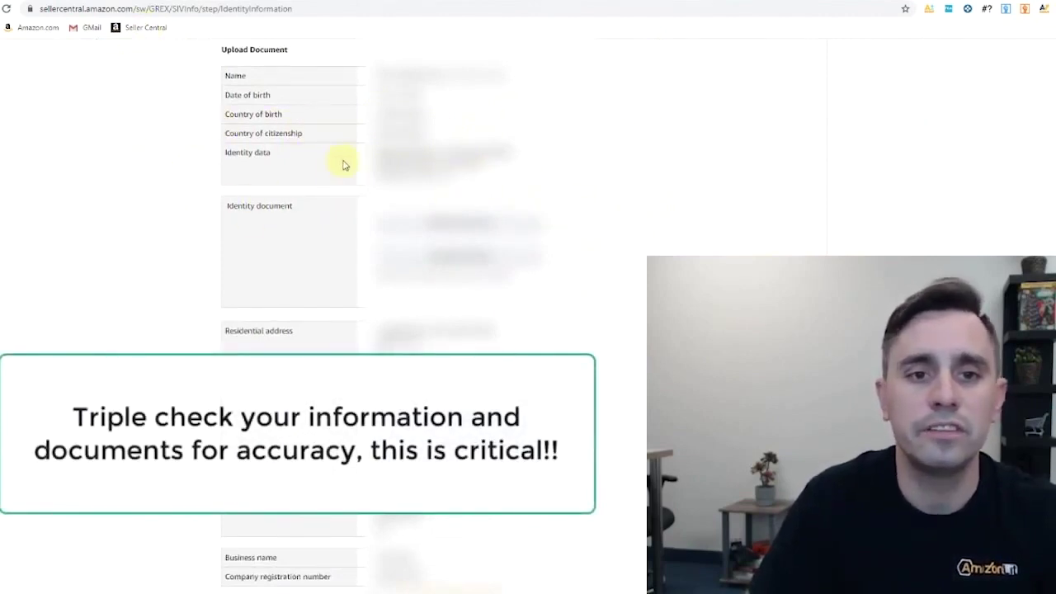
pyautogui.scroll(-1, 474, 160)
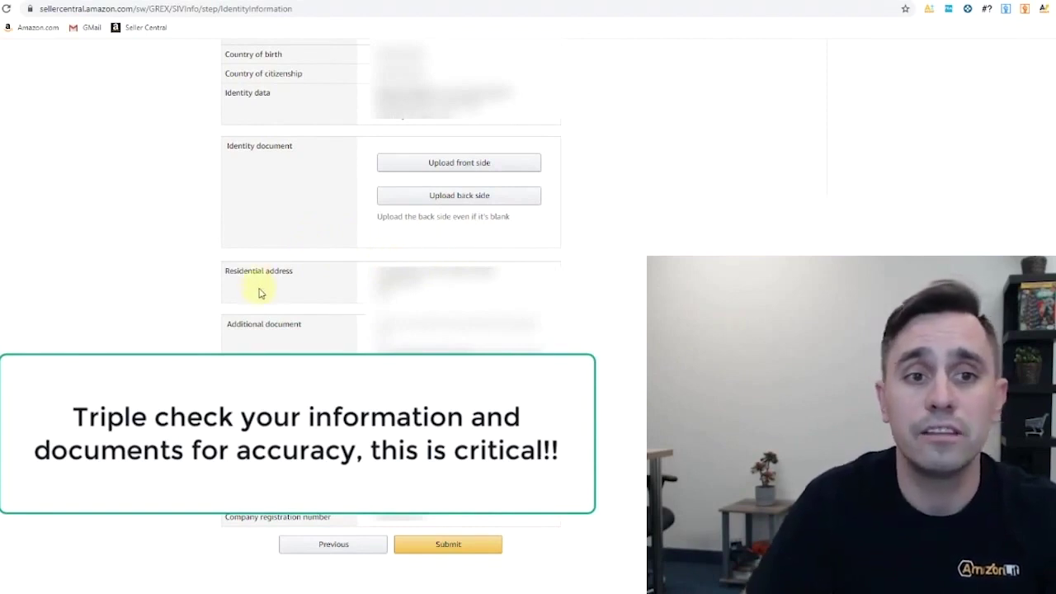
pyautogui.scroll(-3, 366, 264)
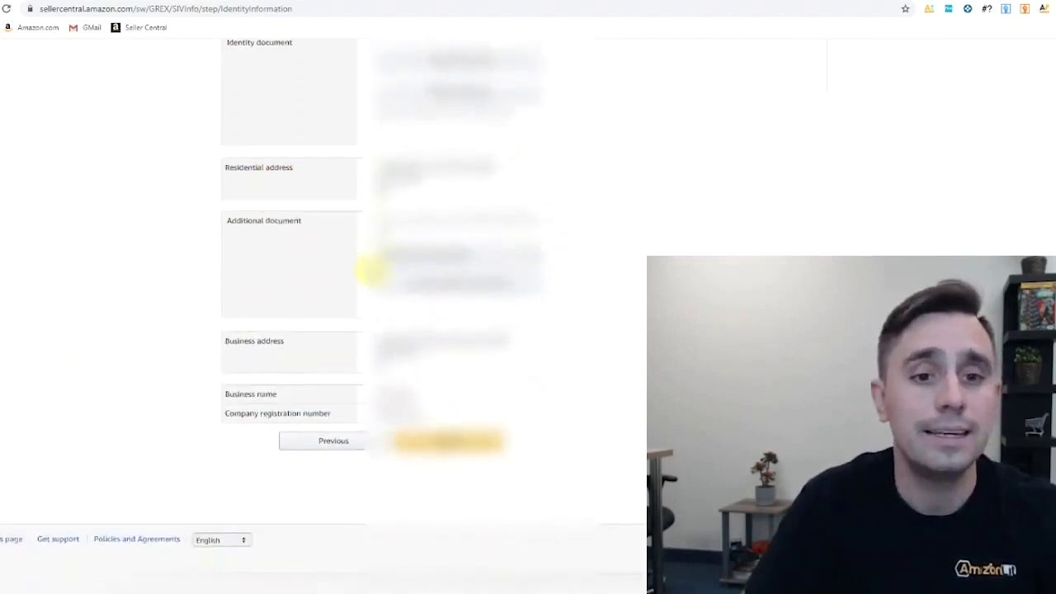
pyautogui.click(459, 243)
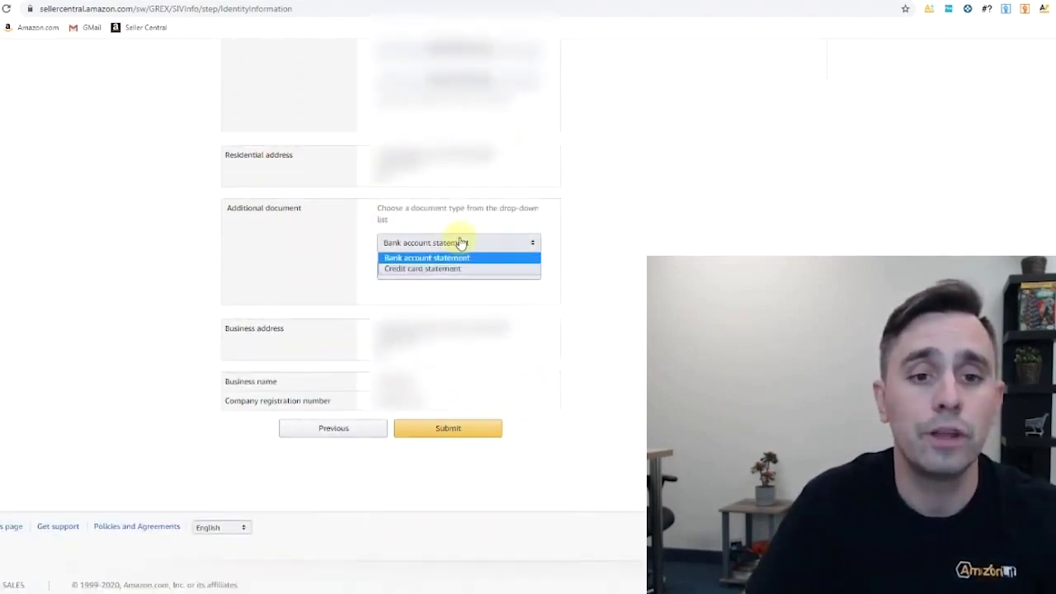
pyautogui.click(441, 258)
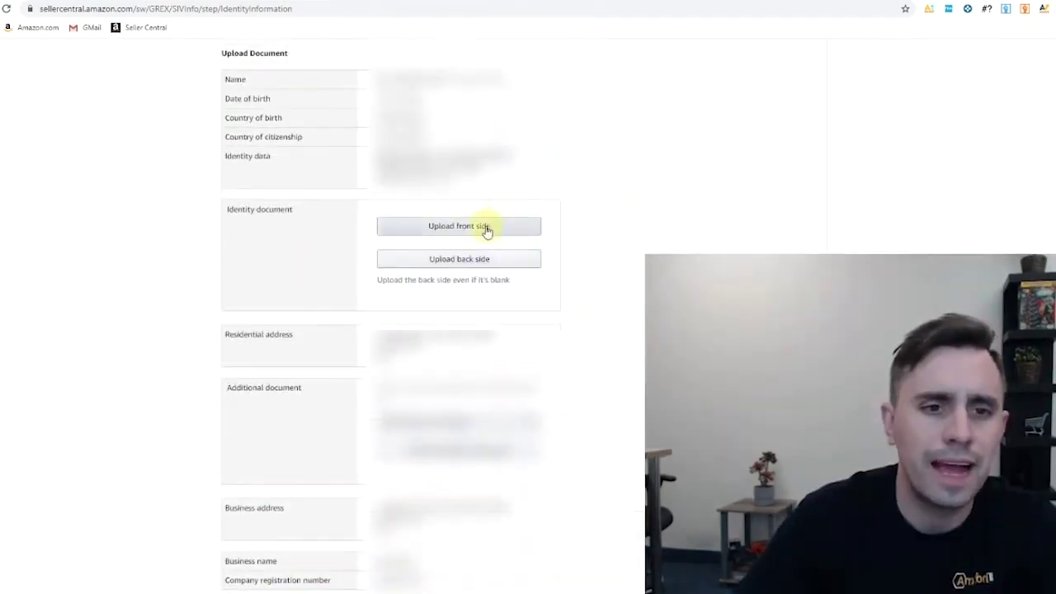
# Attach DLfront.pdf as the front side of the driver's license.
pyautogui.click(488, 230)
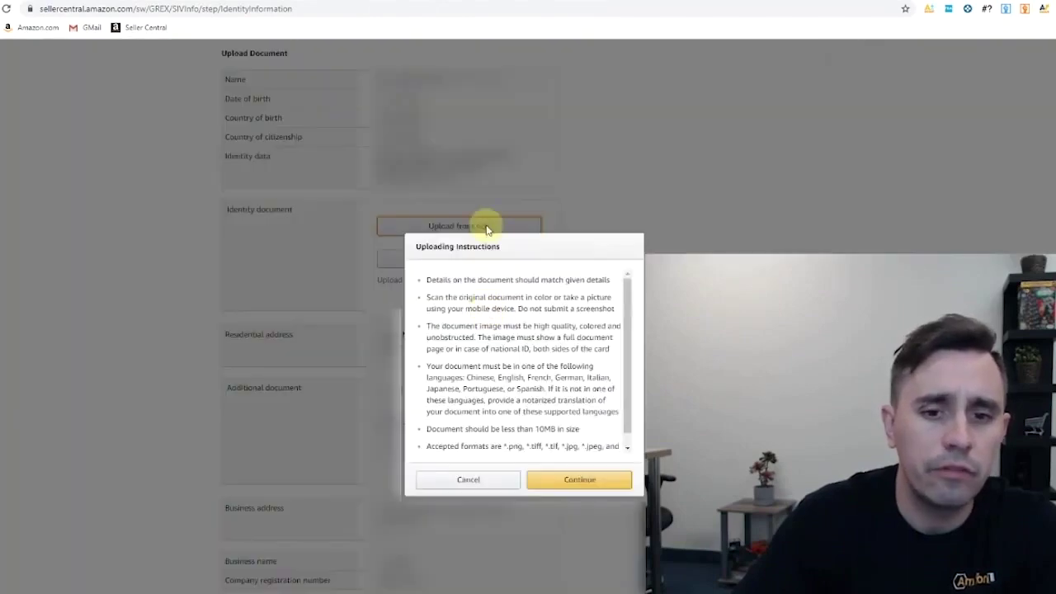
pyautogui.scroll(-3, 607, 404)
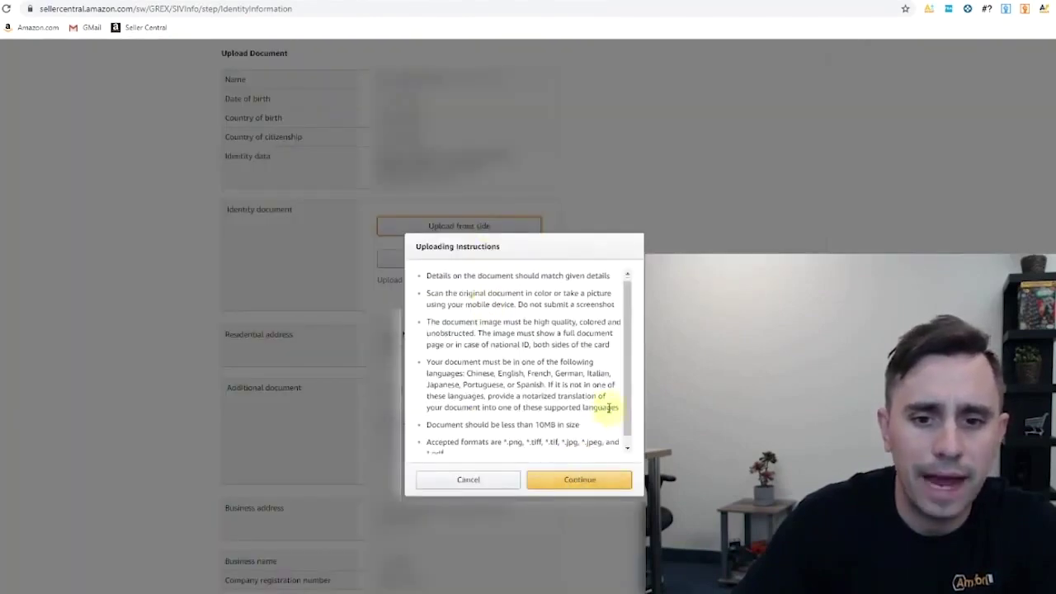
pyautogui.click(592, 482)
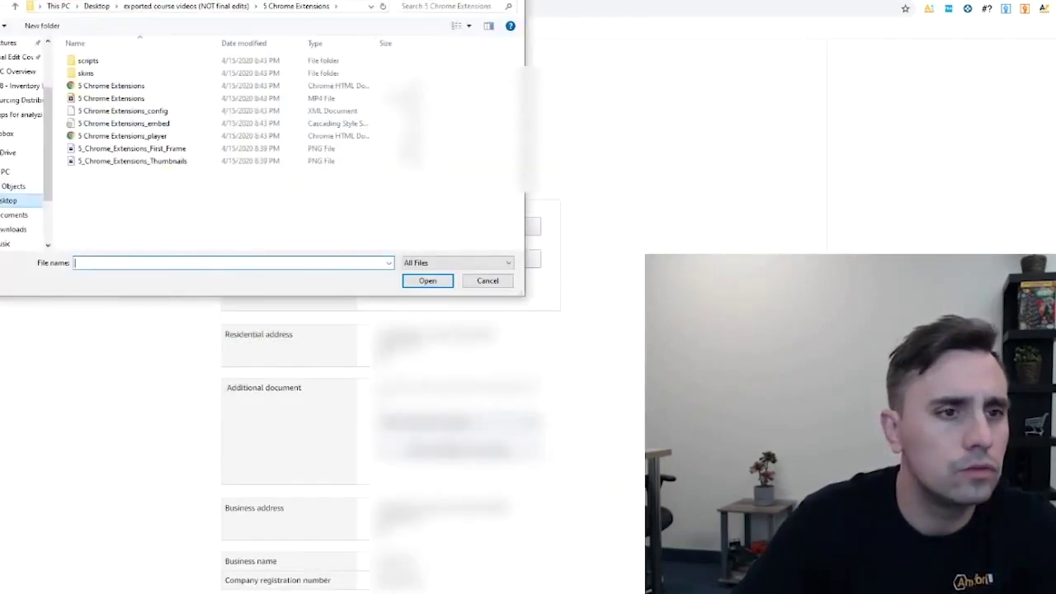
pyautogui.press('Escape')
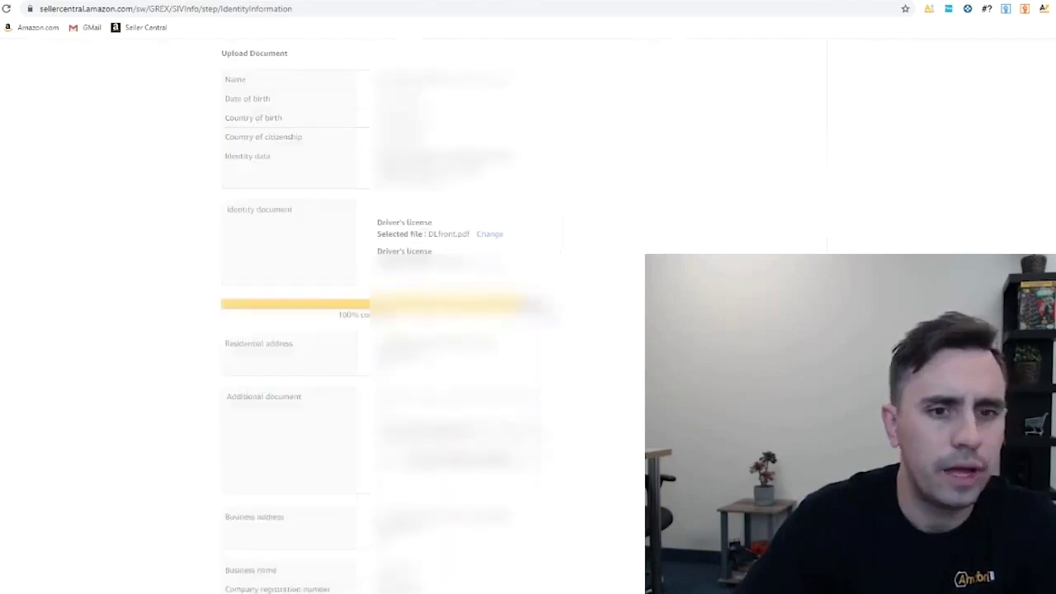
# Upload the bank account statement and submit the identity verification details.
pyautogui.click(495, 398)
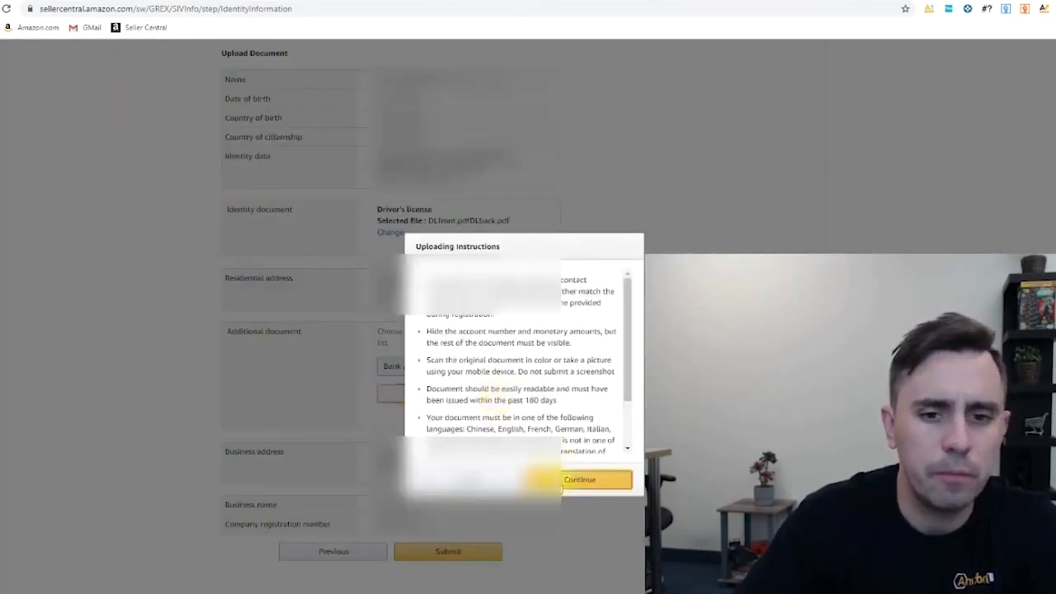
pyautogui.click(606, 481)
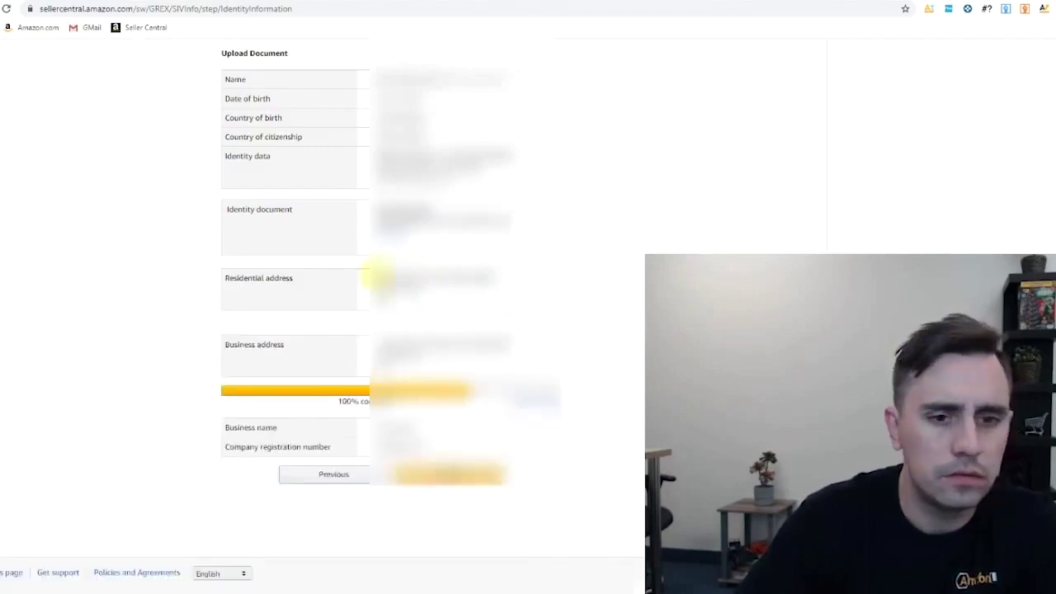
pyautogui.scroll(-2, 585, 405)
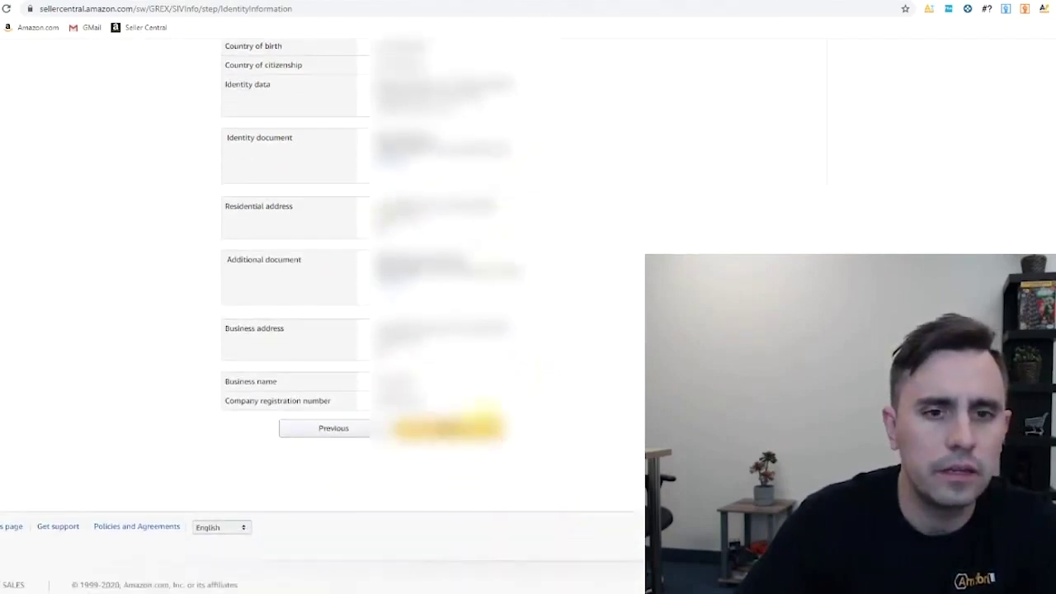
pyautogui.click(487, 433)
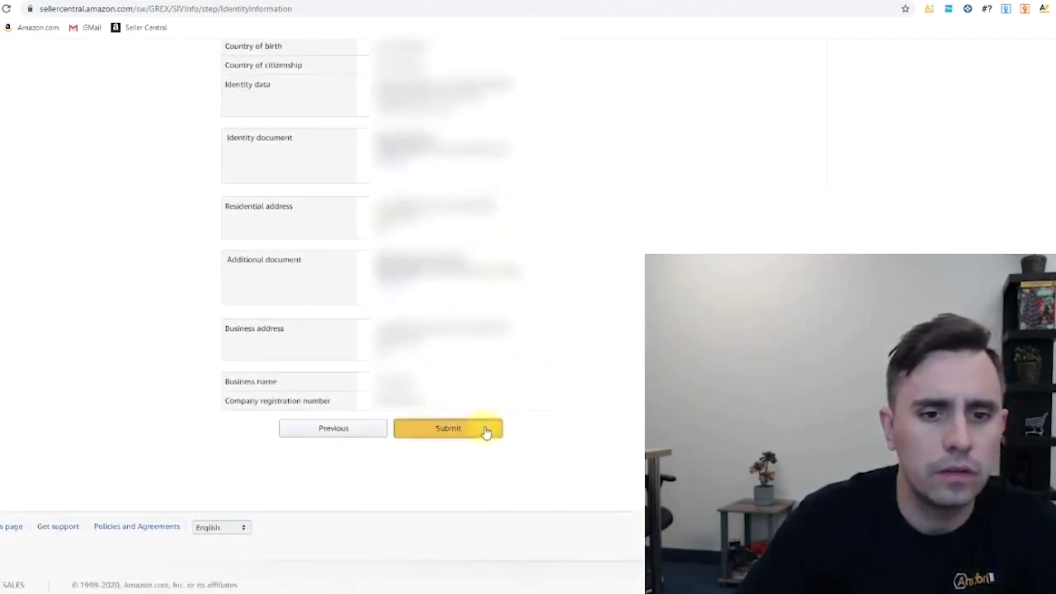